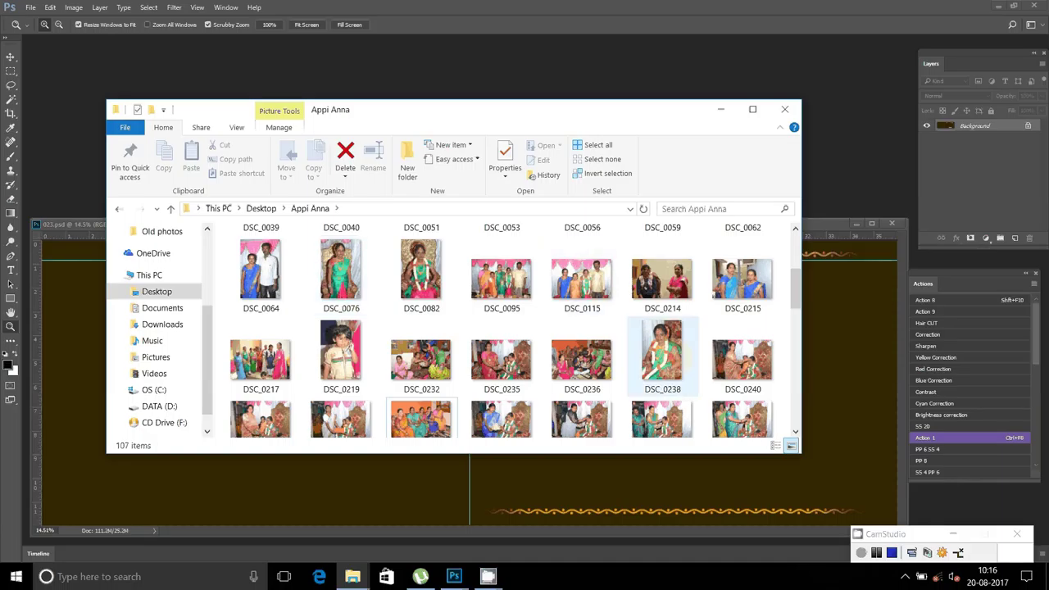
Step: Select the eight Appi Anna photos, DSC_0214 through DSC_0248, and drag them into Photoshop
{"action": "left_click", "coordinate": [662, 274]}
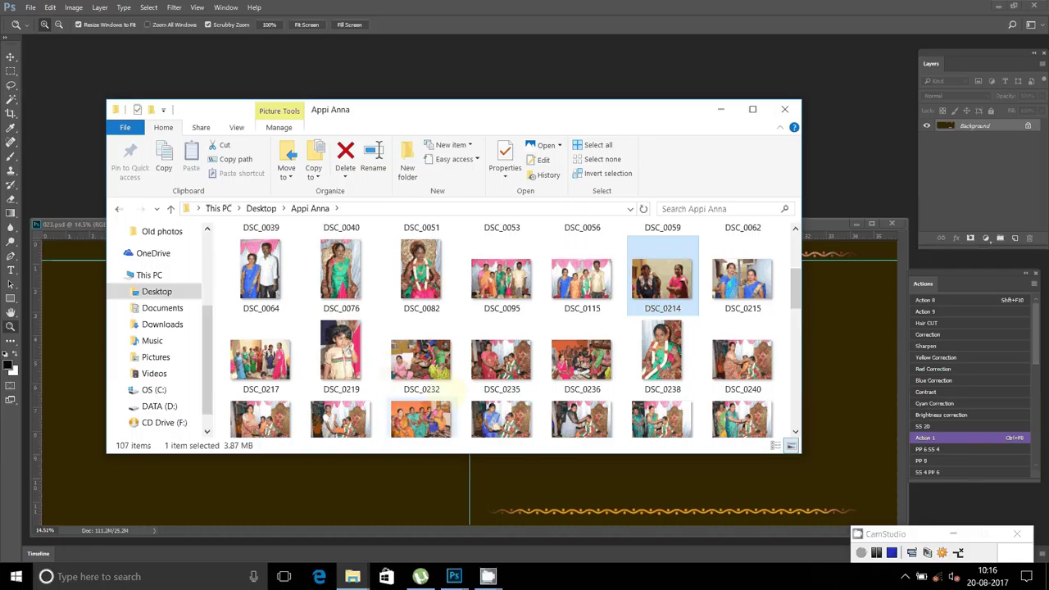
{"action": "left_click", "coordinate": [442, 369], "text": "ctrl"}
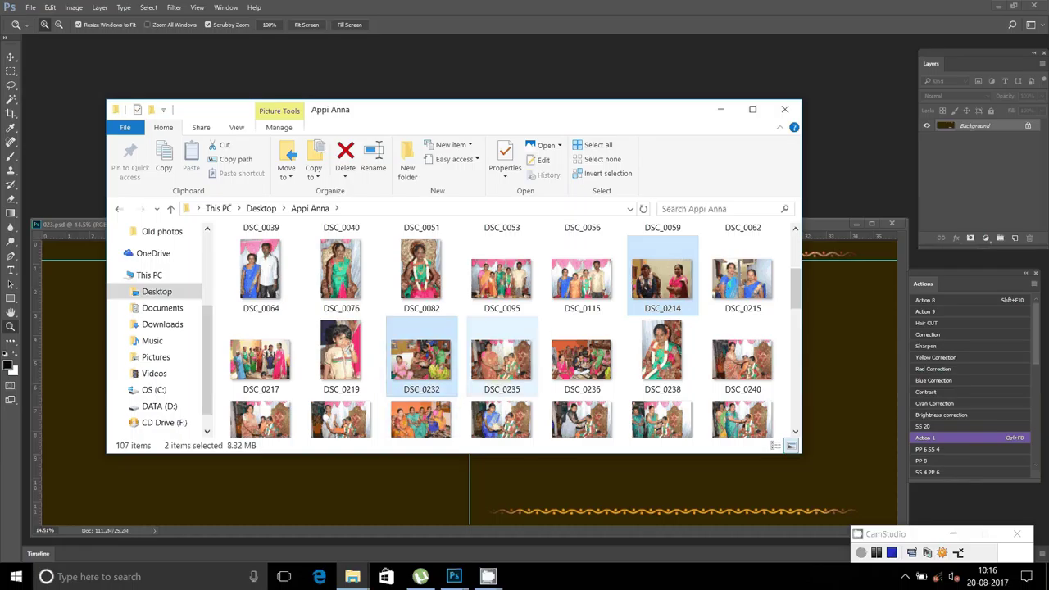
{"action": "left_click", "coordinate": [501, 357], "text": "ctrl"}
{"action": "left_click", "coordinate": [582, 357], "text": "ctrl"}
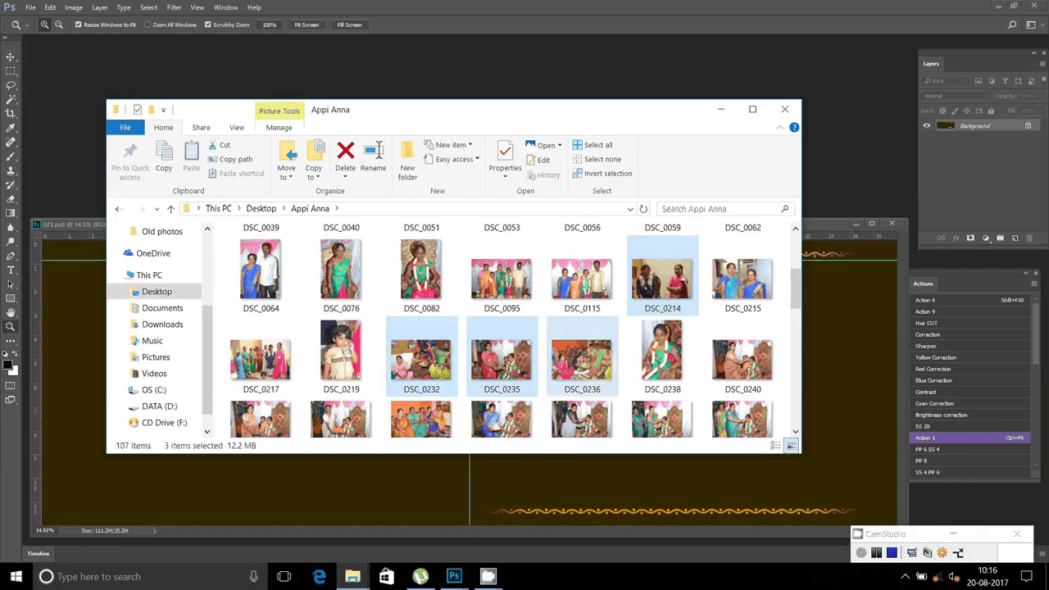
{"action": "left_click", "coordinate": [743, 357], "text": "ctrl"}
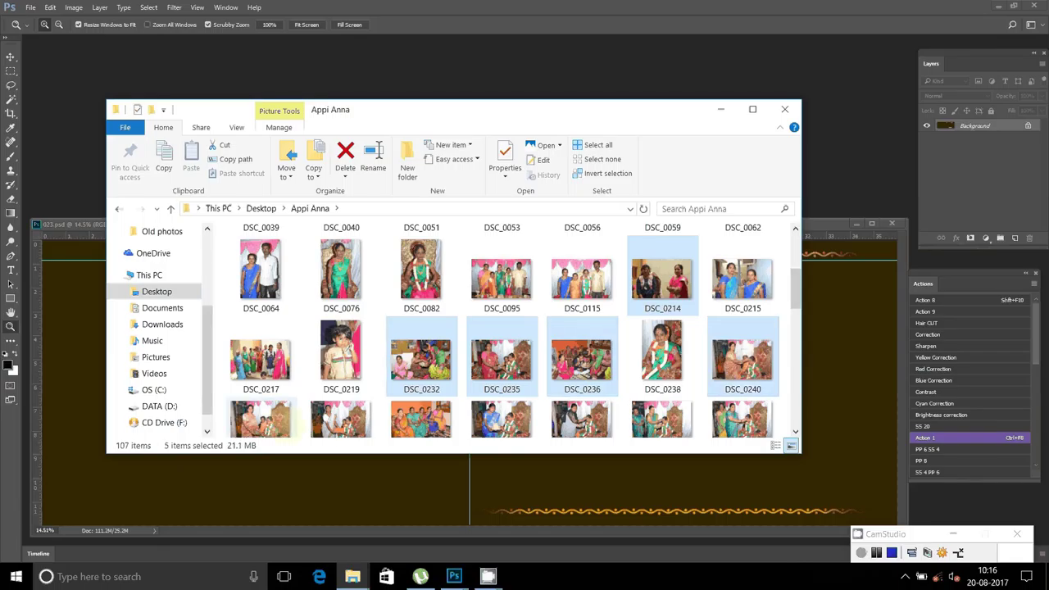
{"action": "left_click", "coordinate": [341, 420], "text": "ctrl"}
{"action": "left_click", "coordinate": [422, 403], "text": "ctrl"}
{"action": "left_click", "coordinate": [422, 403], "text": "ctrl"}
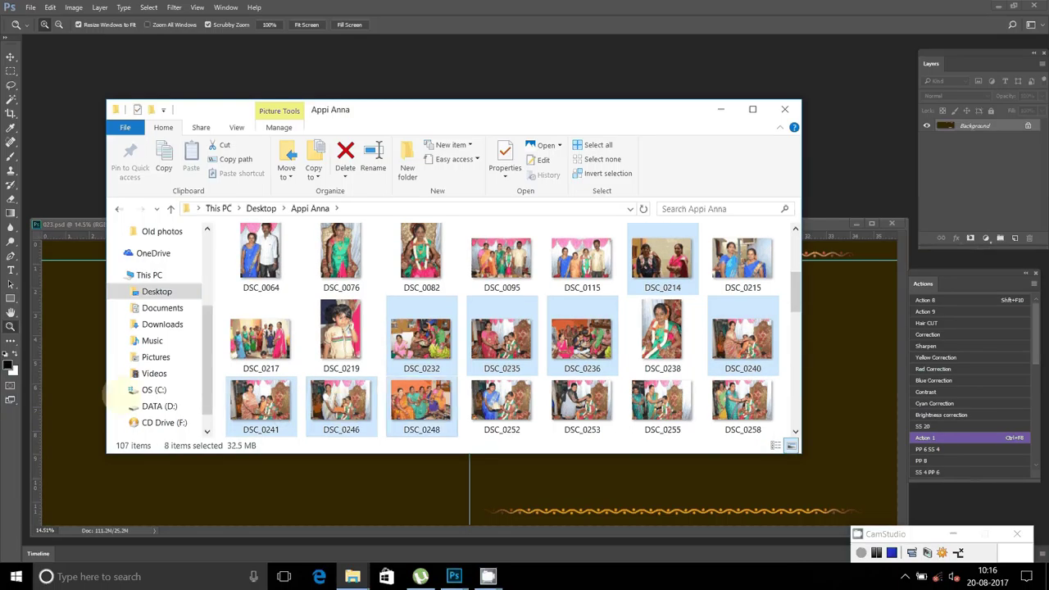
{"action": "mouse_move", "coordinate": [421, 403]}
{"action": "left_mouse_down"}
{"action": "mouse_move", "coordinate": [852, 94]}
{"action": "mouse_move", "coordinate": [844, 88]}
{"action": "left_mouse_up"}
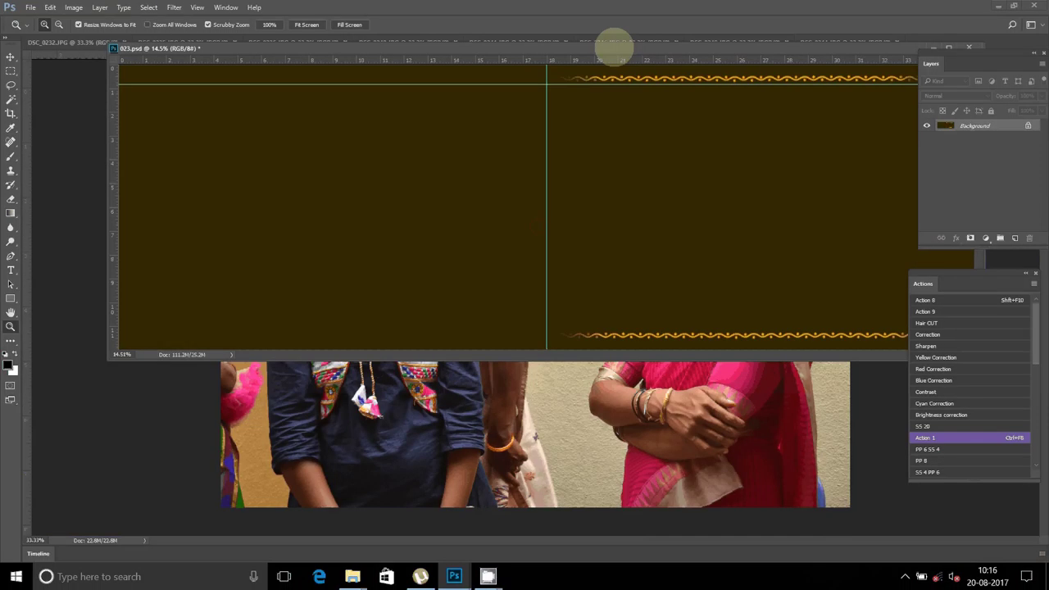
Step: Dock 023.psd with the photo tabs, float it back out, and display DSC_0214.JPG
{"action": "left_click_drag", "start_coordinate": [538, 221], "coordinate": [614, 45]}
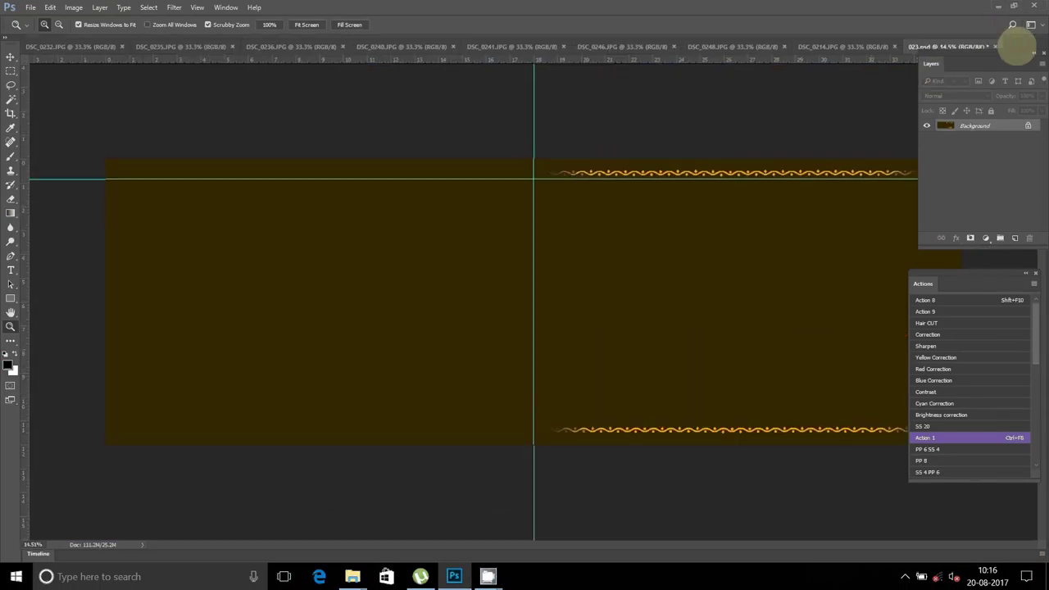
{"action": "left_click_drag", "start_coordinate": [549, 30], "coordinate": [537, 139]}
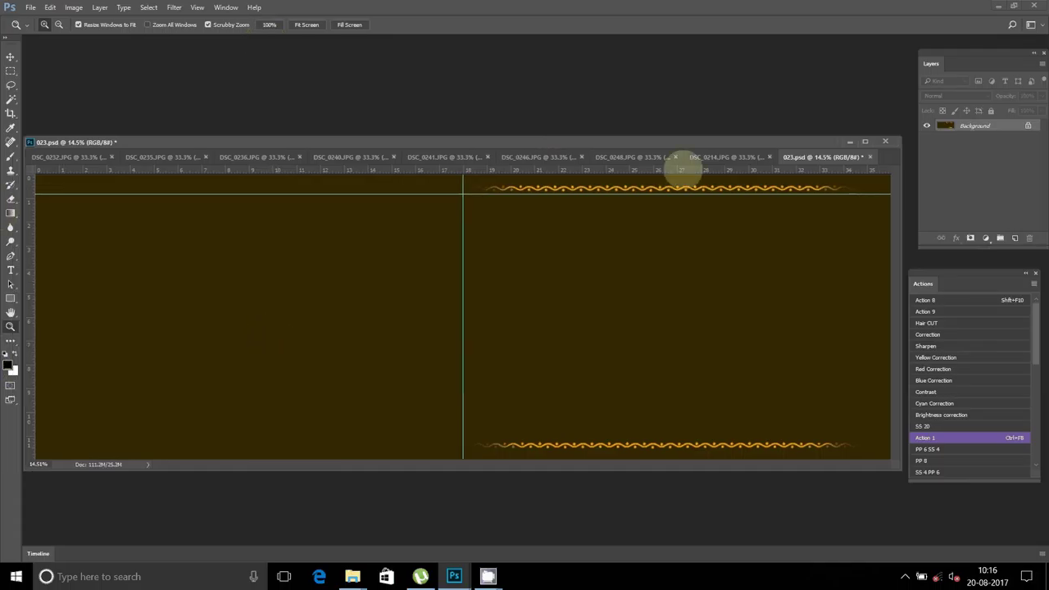
{"action": "left_click", "coordinate": [710, 156]}
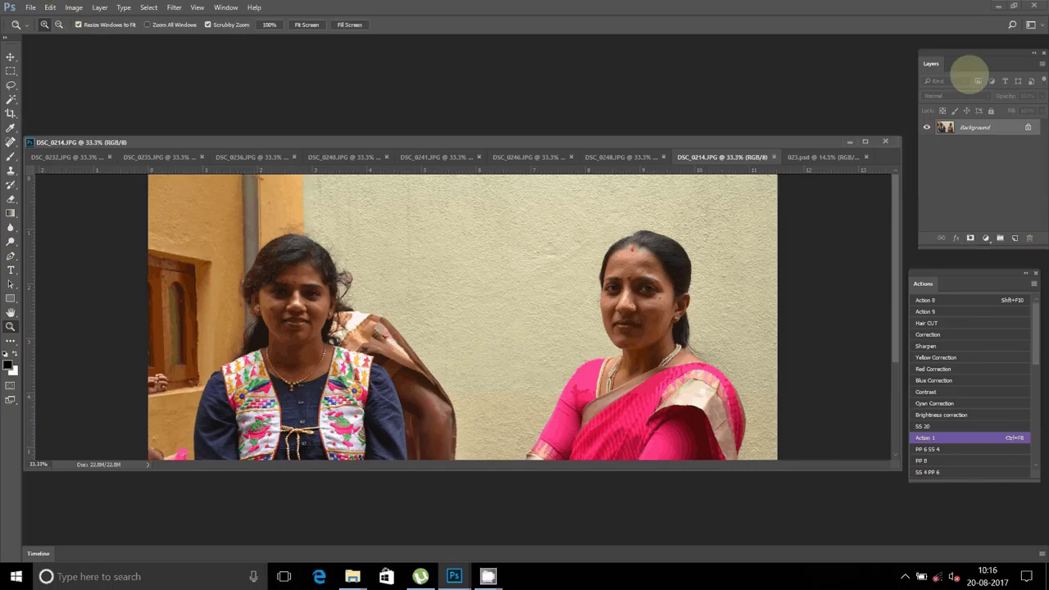
Step: Brighten DSC_0214 with the Correction action and close it without saving
{"action": "left_click", "coordinate": [942, 334]}
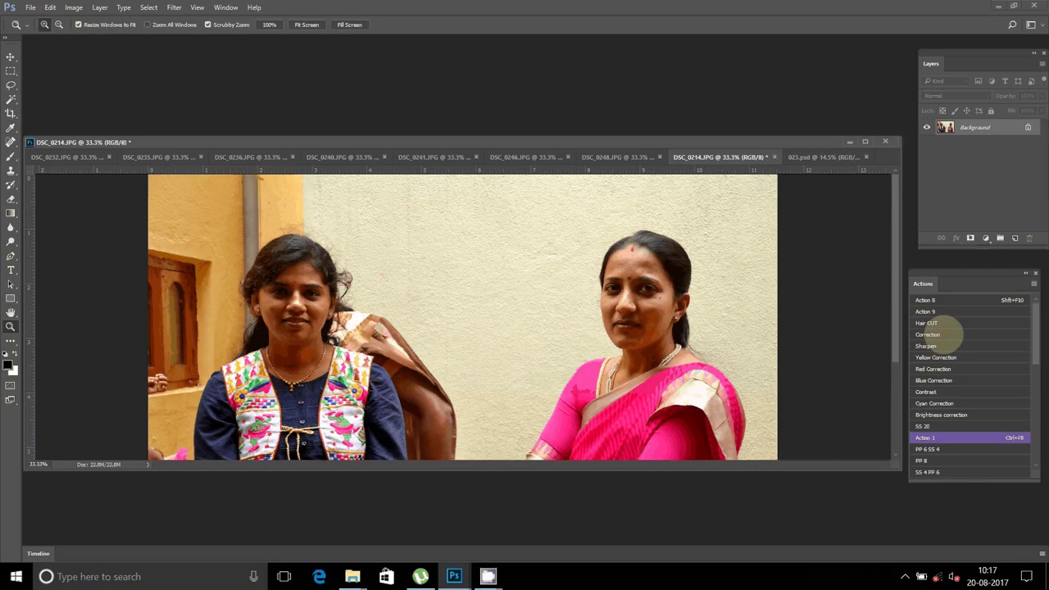
{"action": "key", "text": "ctrl+w"}
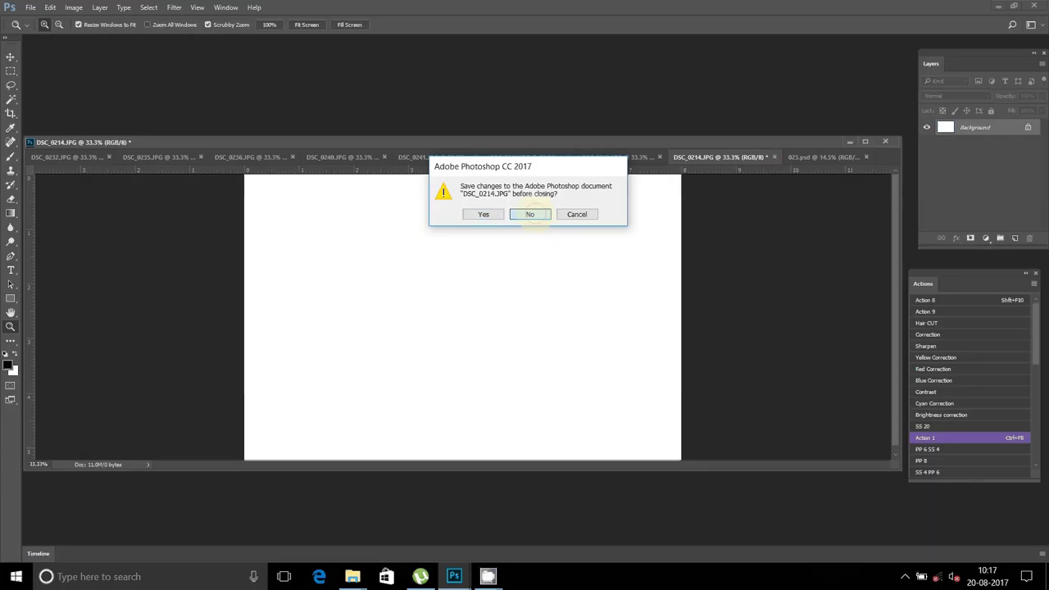
{"action": "left_click", "coordinate": [534, 214]}
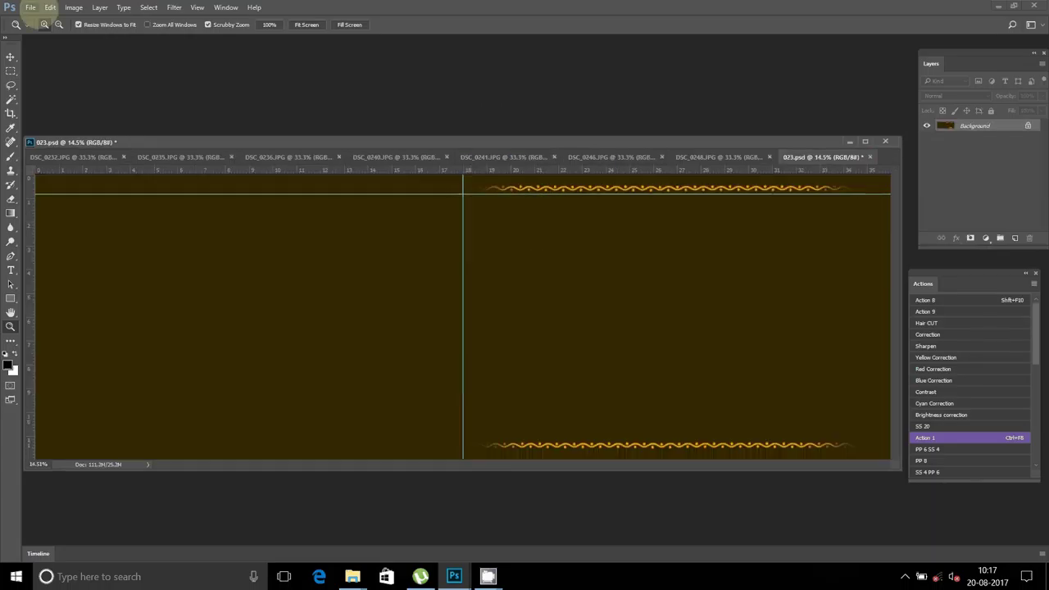
Step: Paste the photo into 023.psd as Layer 1 and move it to the top right
{"action": "left_click", "coordinate": [50, 7]}
{"action": "left_click", "coordinate": [63, 126]}
{"action": "left_click", "coordinate": [11, 56]}
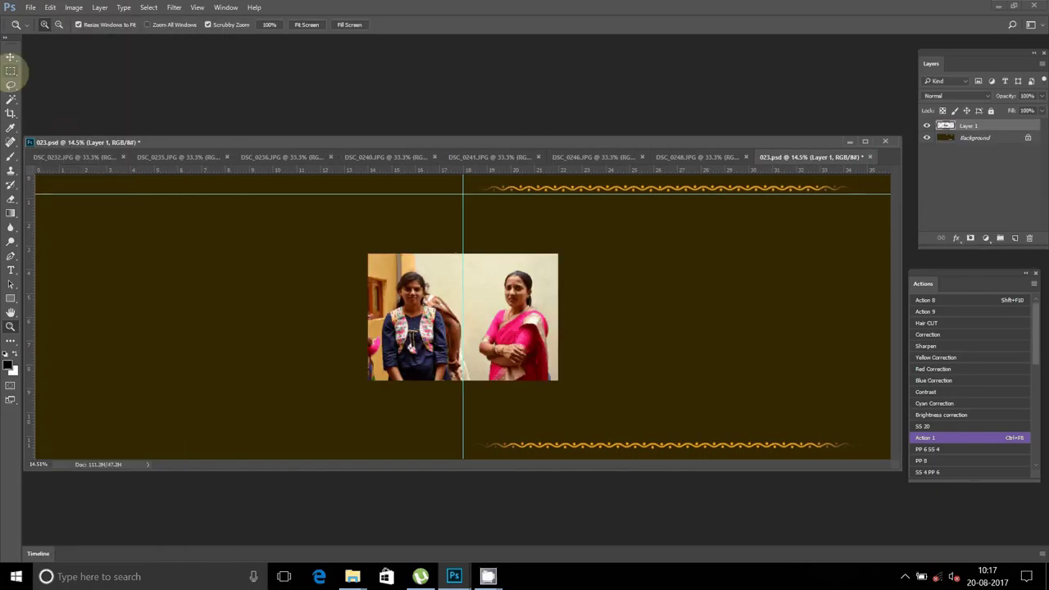
{"action": "left_click_drag", "start_coordinate": [464, 318], "coordinate": [784, 258]}
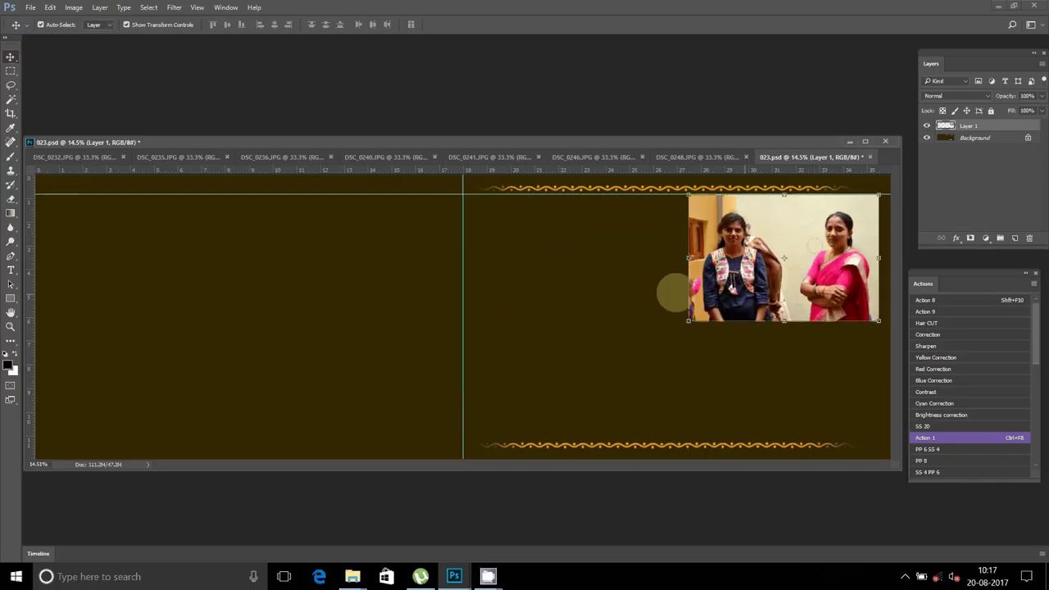
{"action": "left_click", "coordinate": [682, 156]}
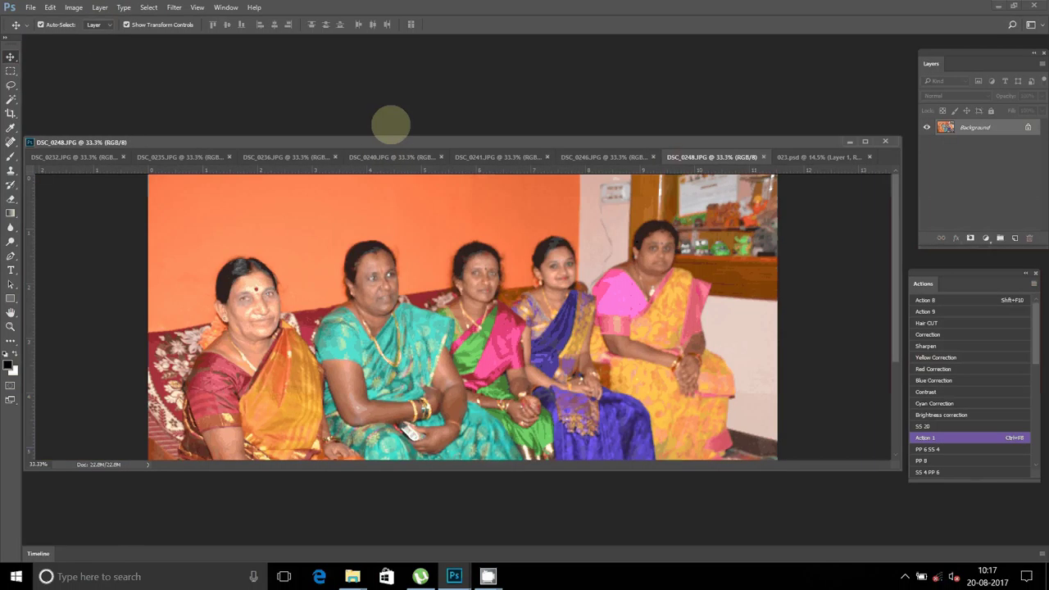
Step: Crop DSC_0248 with Ctrl+F8, cut the whole photo, and close it unsaved
{"action": "key", "text": "ctrl+F8"}
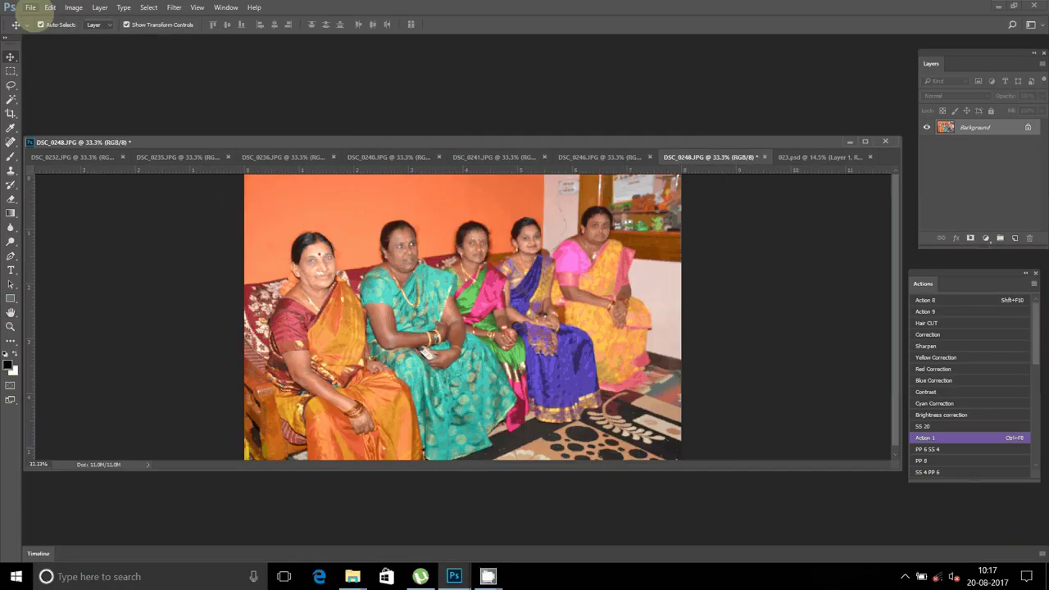
{"action": "left_click", "coordinate": [149, 8]}
{"action": "left_click", "coordinate": [154, 20]}
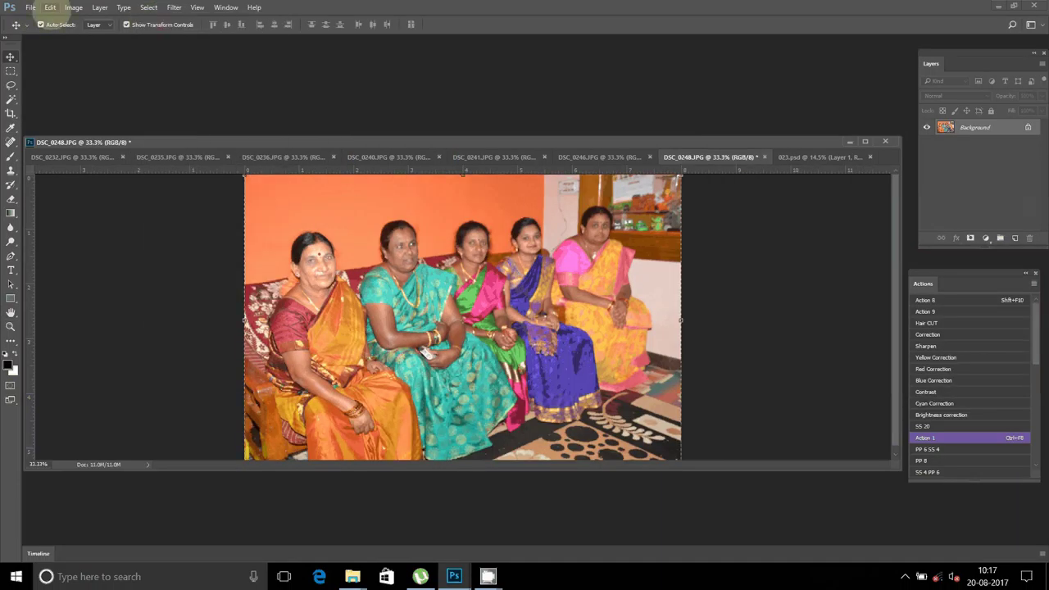
{"action": "left_click", "coordinate": [50, 7]}
{"action": "left_click", "coordinate": [41, 85]}
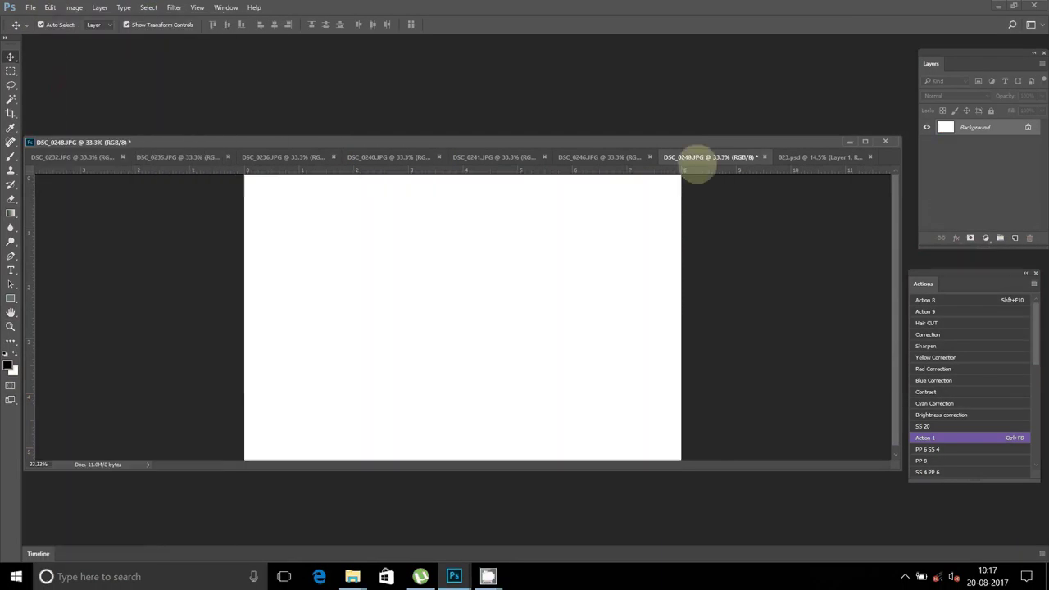
{"action": "left_click", "coordinate": [764, 157]}
{"action": "left_click", "coordinate": [535, 215]}
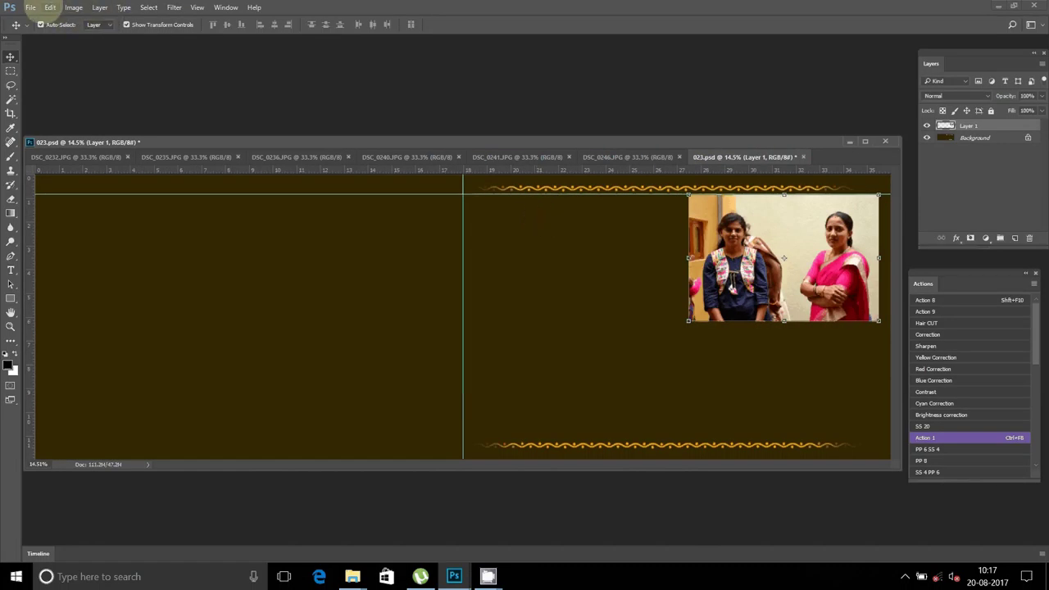
Step: Paste the group photo into 023.psd as Layer 2, left of the first photo
{"action": "left_click", "coordinate": [50, 7]}
{"action": "left_click", "coordinate": [61, 126]}
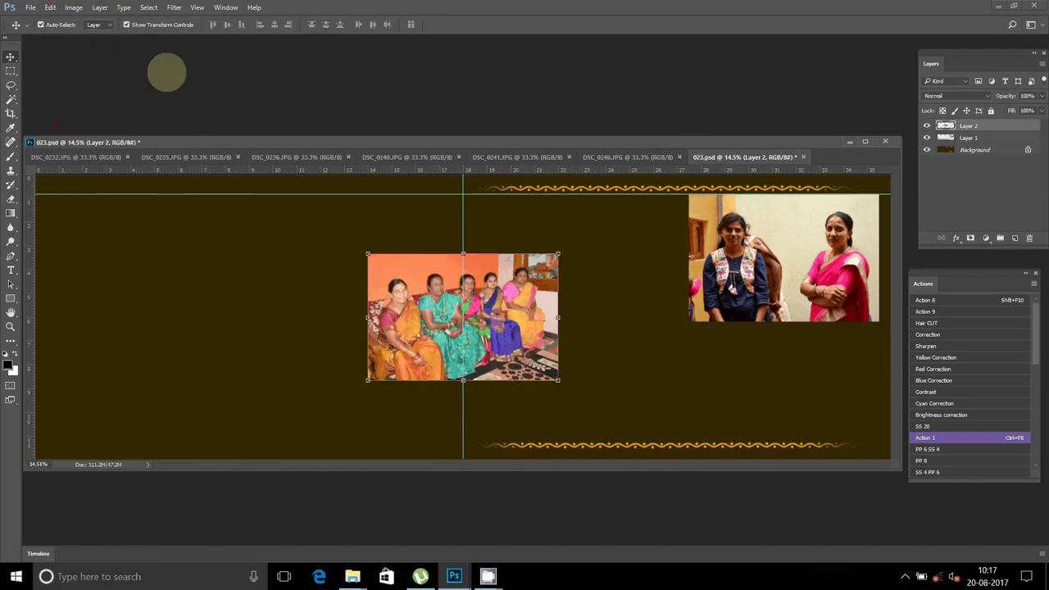
{"action": "left_click_drag", "start_coordinate": [533, 278], "coordinate": [647, 220]}
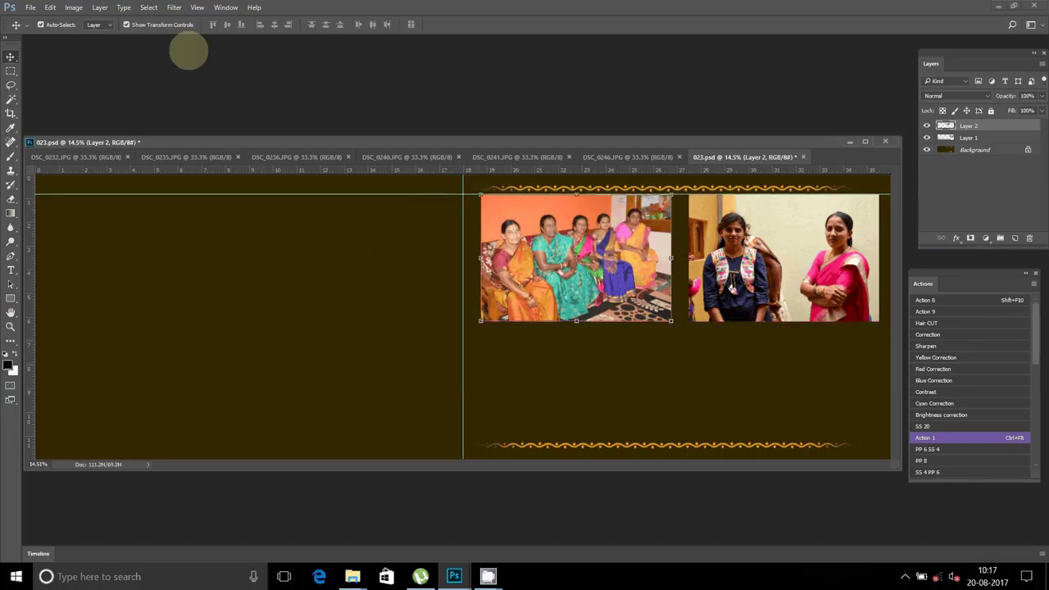
{"action": "left_click", "coordinate": [598, 156]}
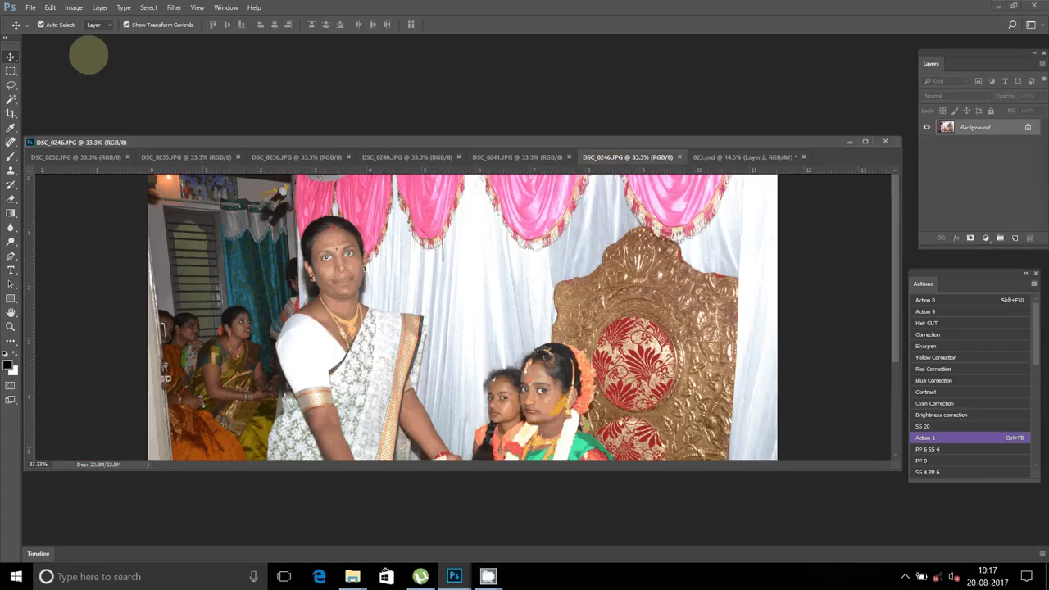
Step: Resize DSC_0246, select all and cut it, then close it unsaved
{"action": "left_click", "coordinate": [74, 8]}
{"action": "mouse_move", "coordinate": [96, 41]}
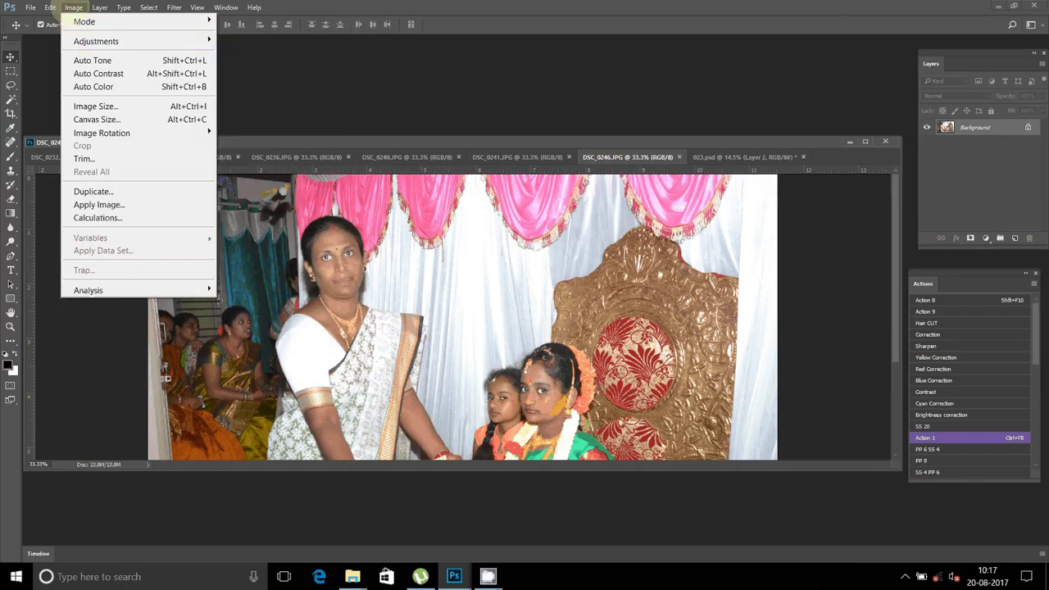
{"action": "left_click", "coordinate": [73, 9]}
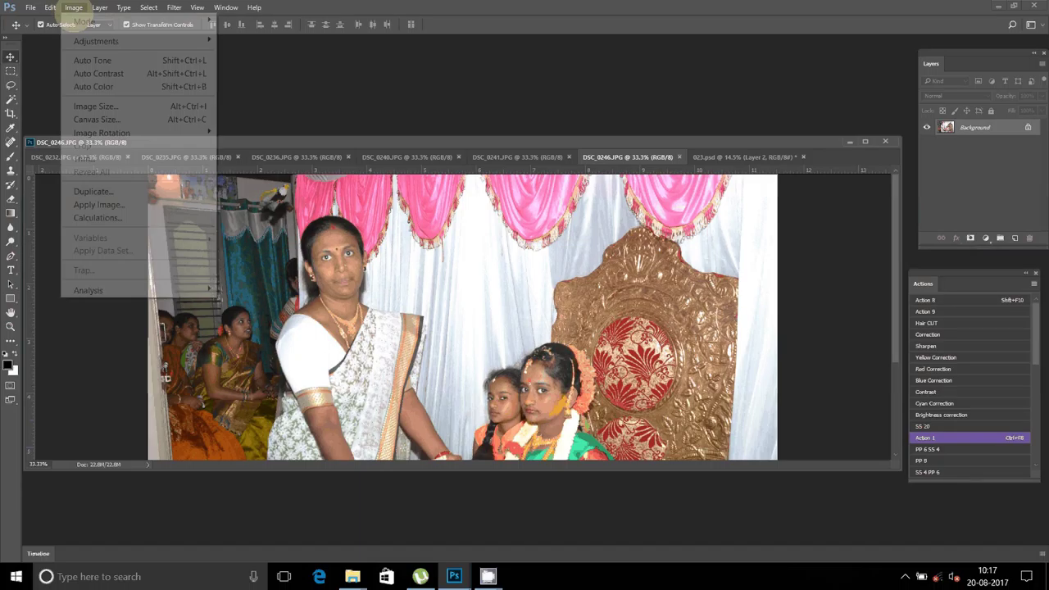
{"action": "left_click", "coordinate": [97, 106]}
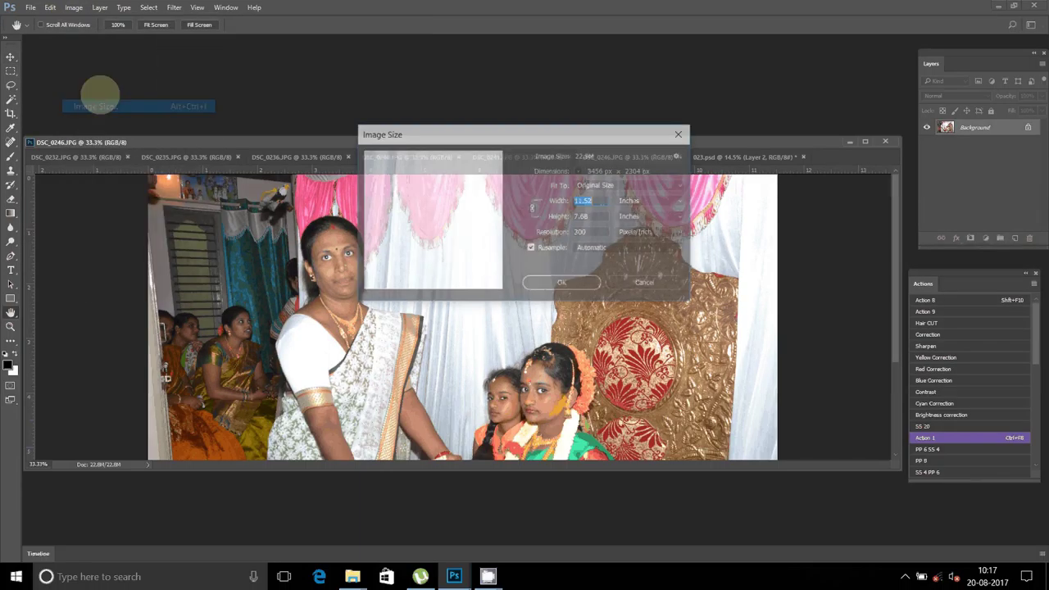
{"action": "left_click", "coordinate": [577, 287]}
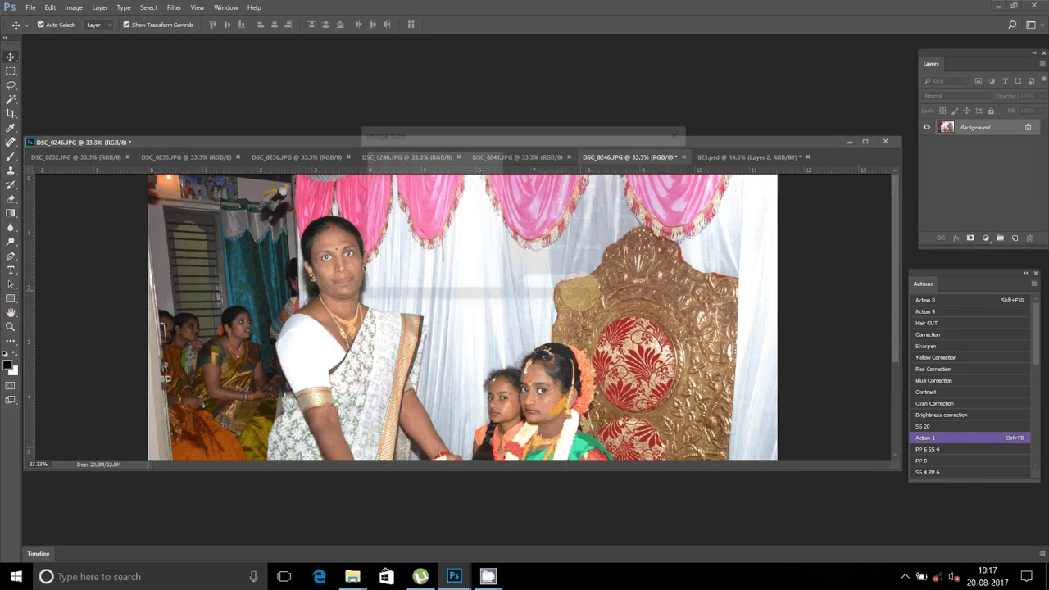
{"action": "left_click", "coordinate": [146, 8]}
{"action": "left_click", "coordinate": [154, 20]}
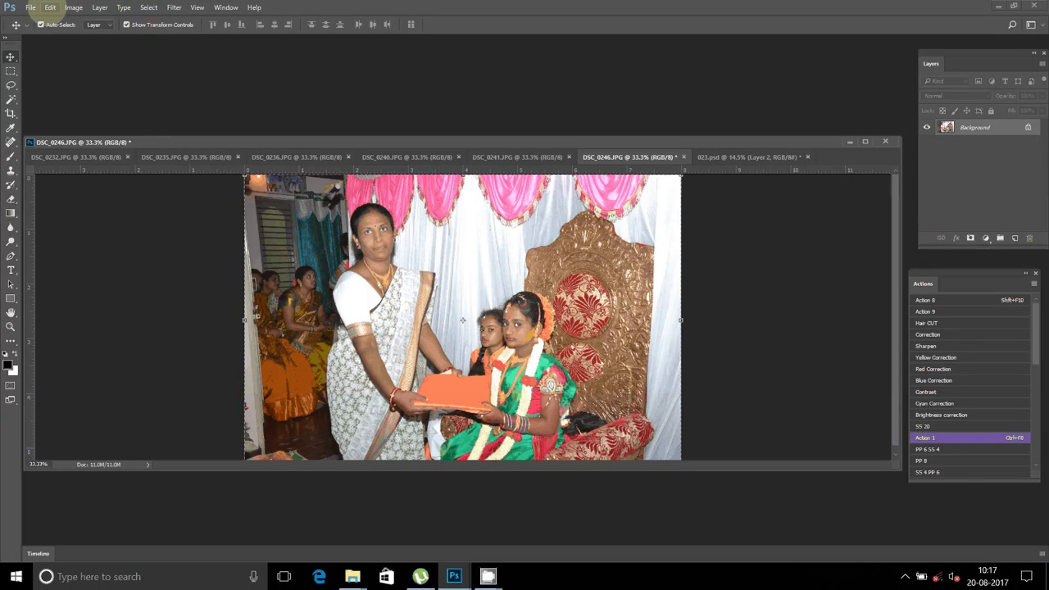
{"action": "left_click", "coordinate": [50, 8]}
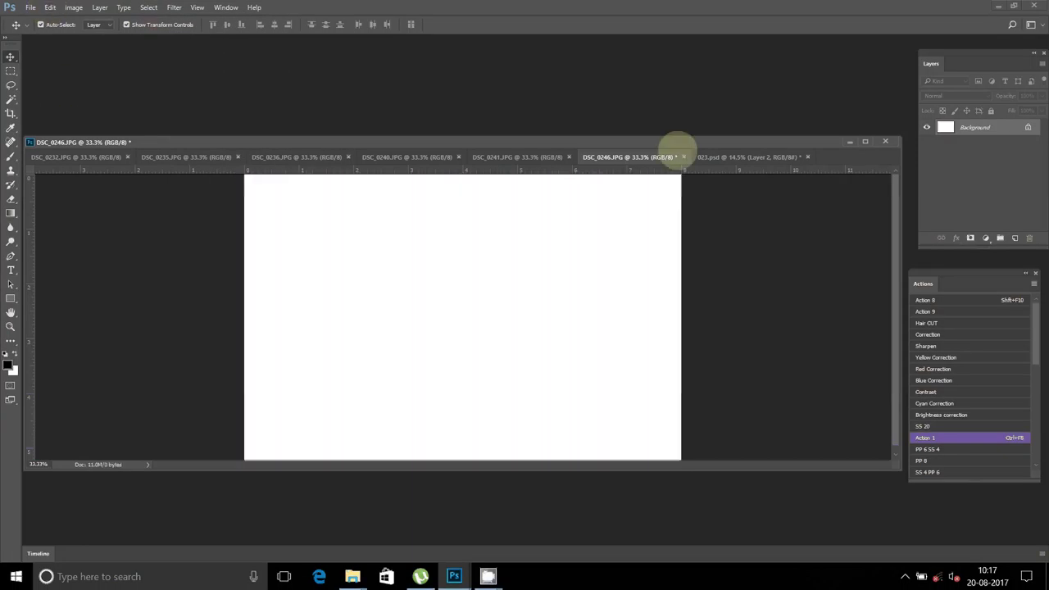
{"action": "left_click", "coordinate": [683, 157]}
{"action": "left_click", "coordinate": [530, 214]}
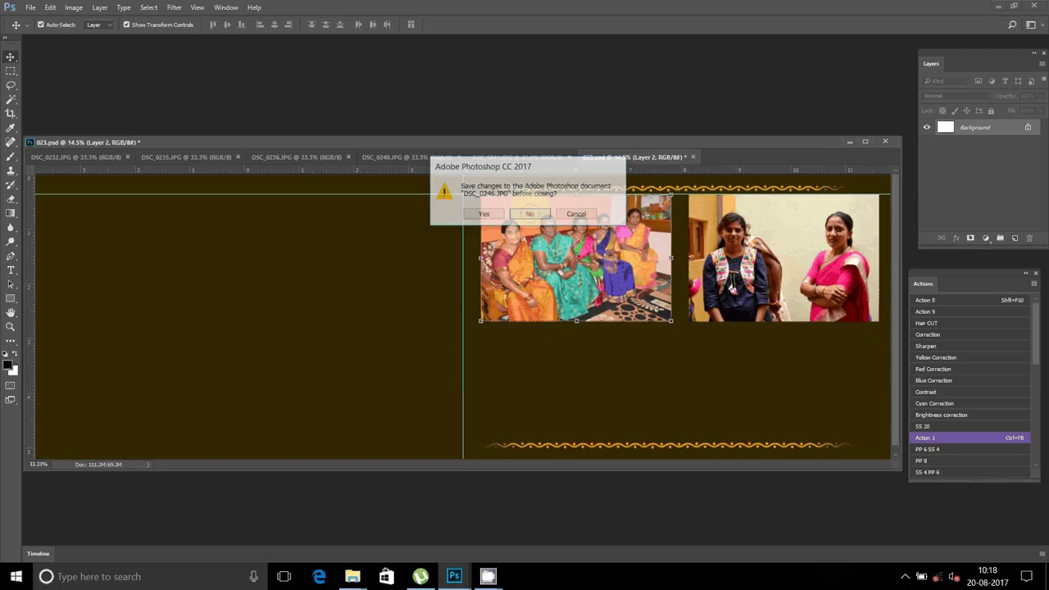
Step: Paste DSC_0246 into 023.psd as Layer 3 in the lower-right slot
{"action": "left_click", "coordinate": [30, 8]}
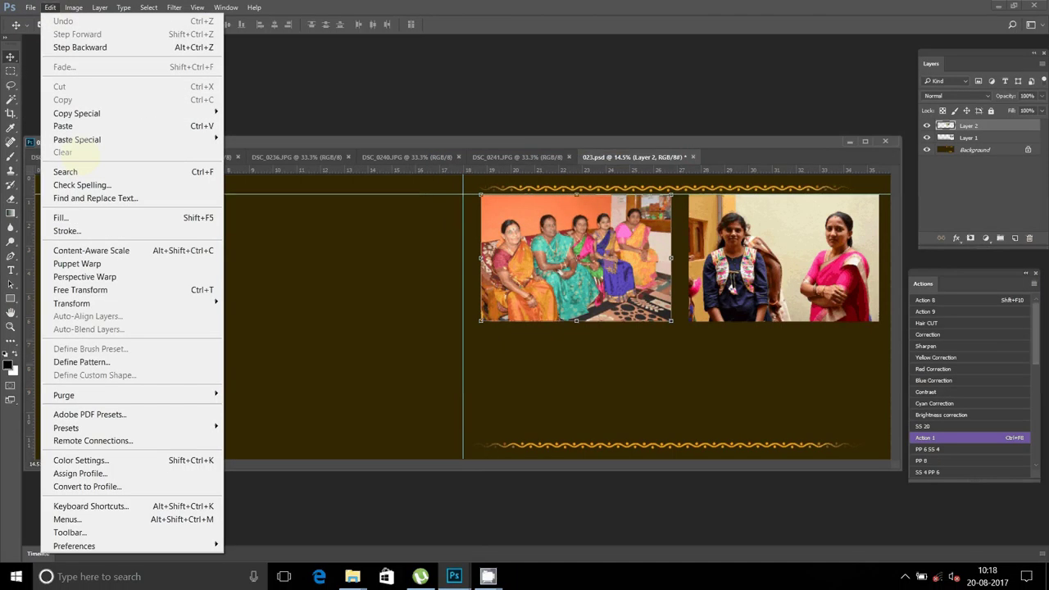
{"action": "left_click", "coordinate": [63, 125]}
{"action": "mouse_move", "coordinate": [525, 254]}
{"action": "left_mouse_down"}
{"action": "mouse_move", "coordinate": [838, 334]}
{"action": "mouse_move", "coordinate": [844, 323]}
{"action": "left_mouse_up"}
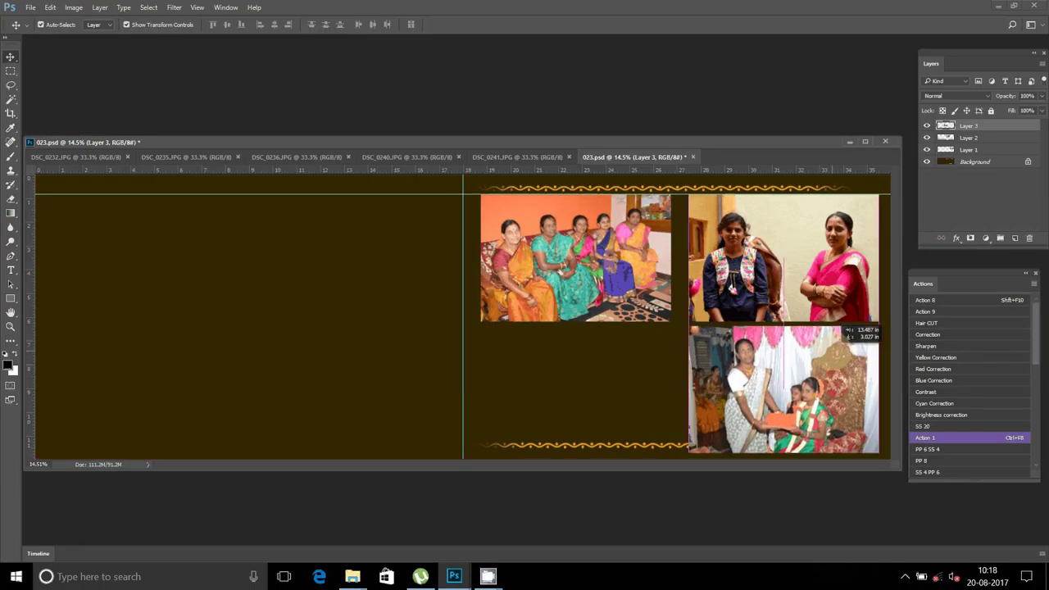
Step: Nudge the right-page photos up with Shift+Up so they align
{"action": "left_click", "coordinate": [820, 263]}
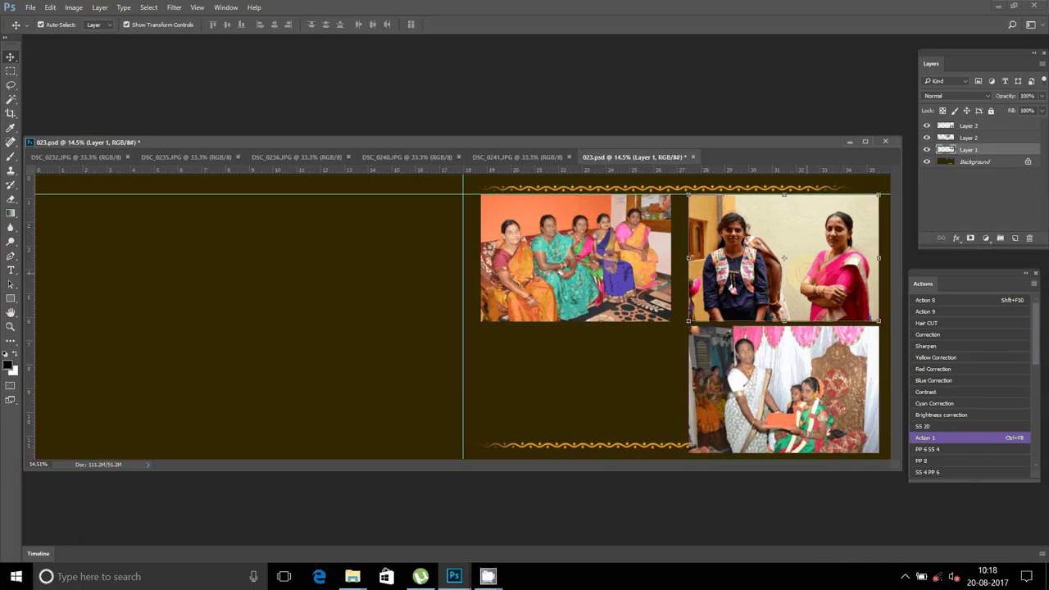
{"action": "key", "text": "shift+Up"}
{"action": "key", "text": "shift+Up"}
{"action": "key", "text": "shift+Up"}
{"action": "key", "text": "shift+Up"}
{"action": "left_click", "coordinate": [820, 369]}
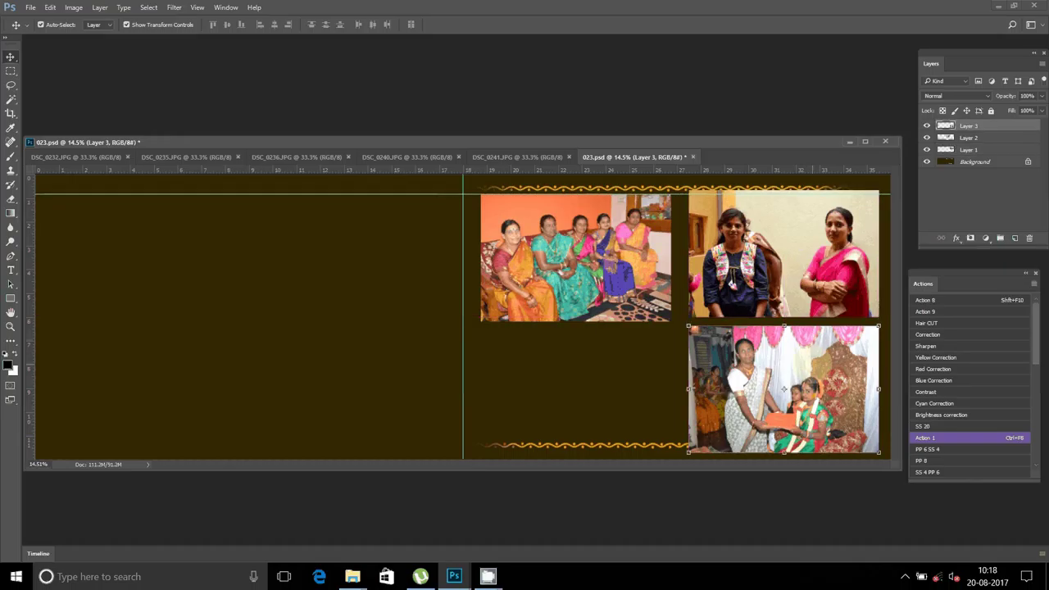
{"action": "key", "text": "shift+Up"}
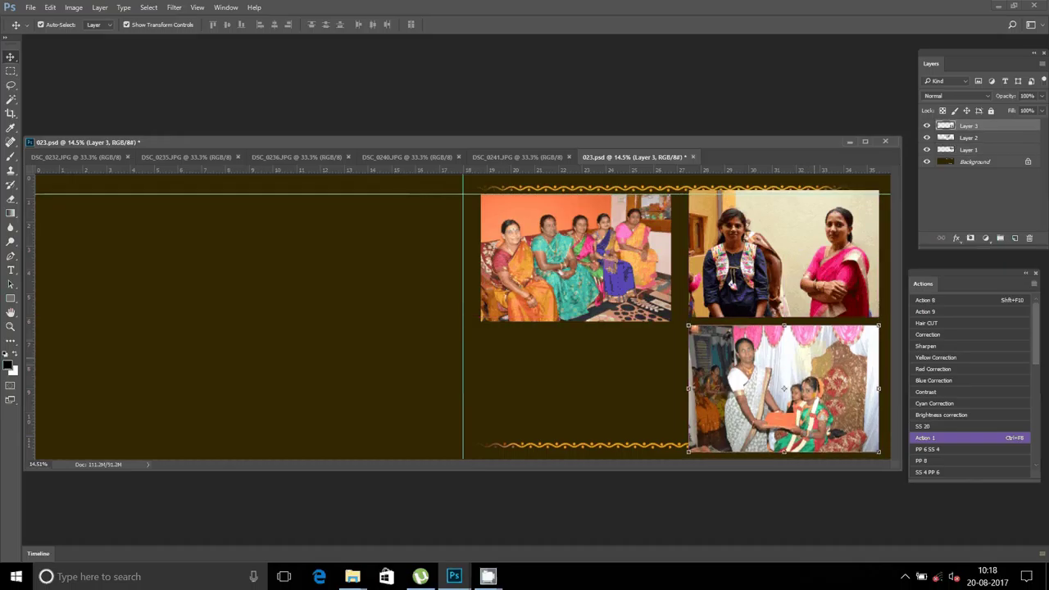
{"action": "left_click_drag", "start_coordinate": [604, 236], "coordinate": [605, 232]}
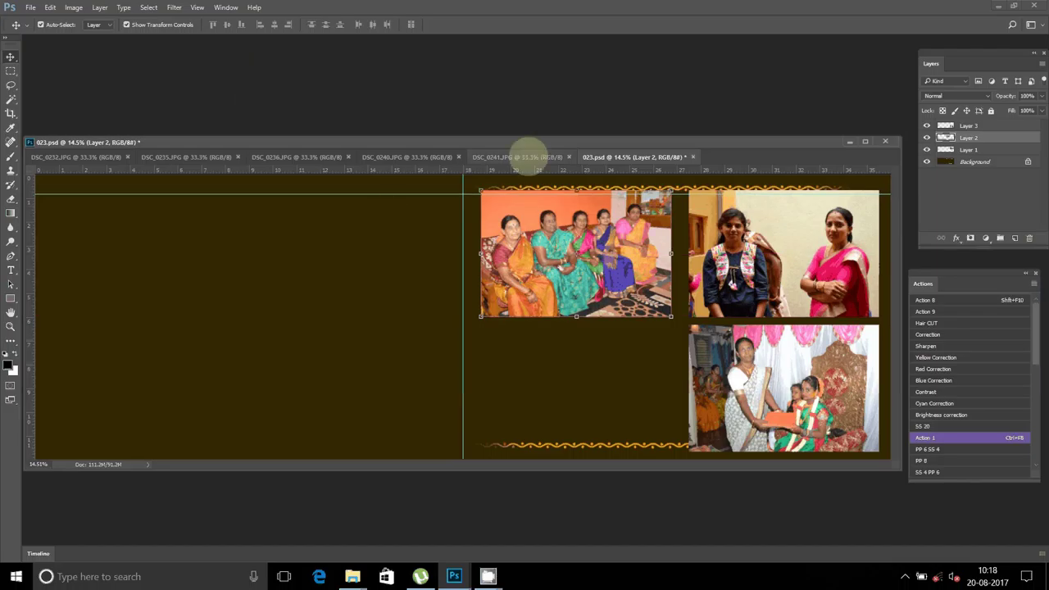
Step: Resize DSC_0241 to 8 in wide, cut the whole image, and close it unsaved
{"action": "left_click", "coordinate": [529, 156]}
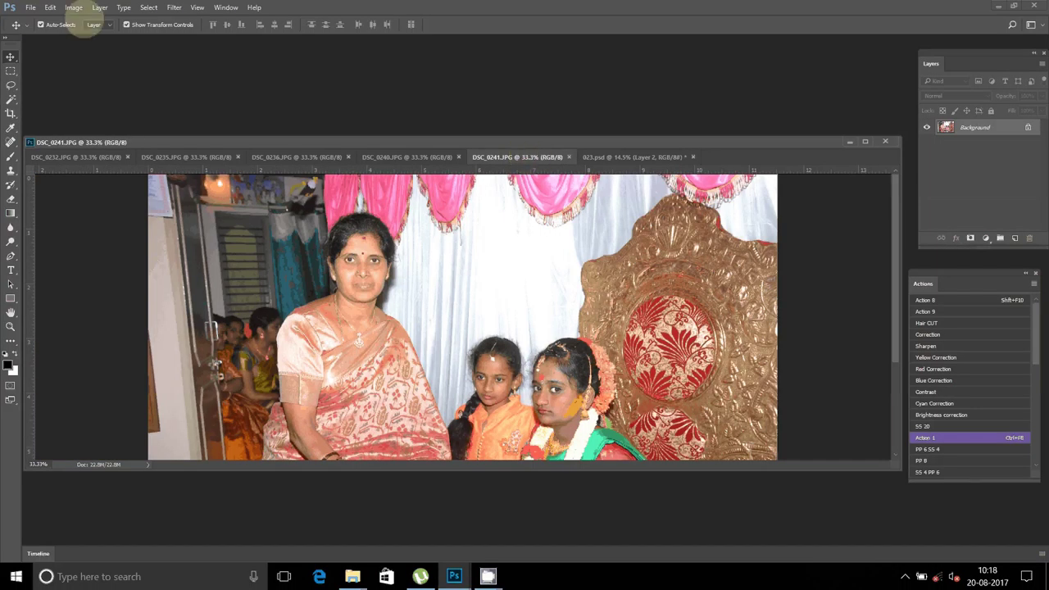
{"action": "left_click", "coordinate": [73, 7]}
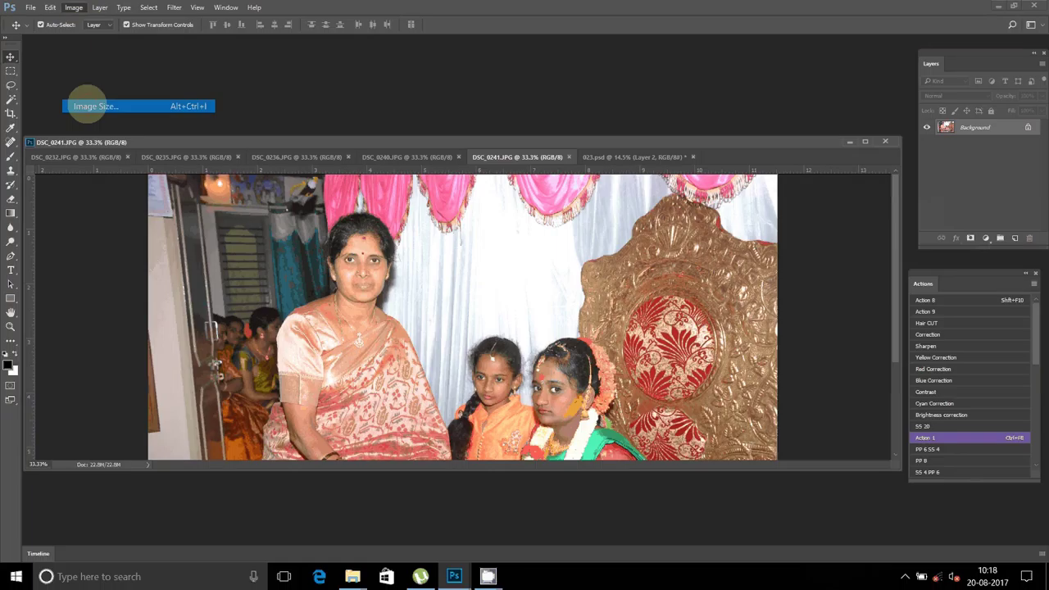
{"action": "type", "text": "8"}
{"action": "key", "text": "Return"}
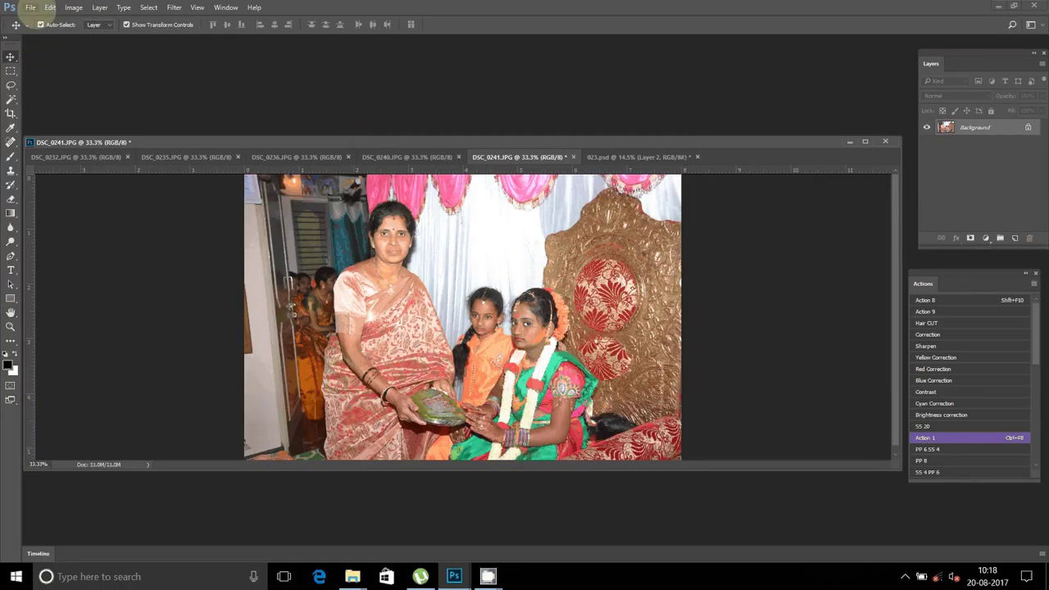
{"action": "left_click", "coordinate": [148, 7]}
{"action": "left_click", "coordinate": [154, 21]}
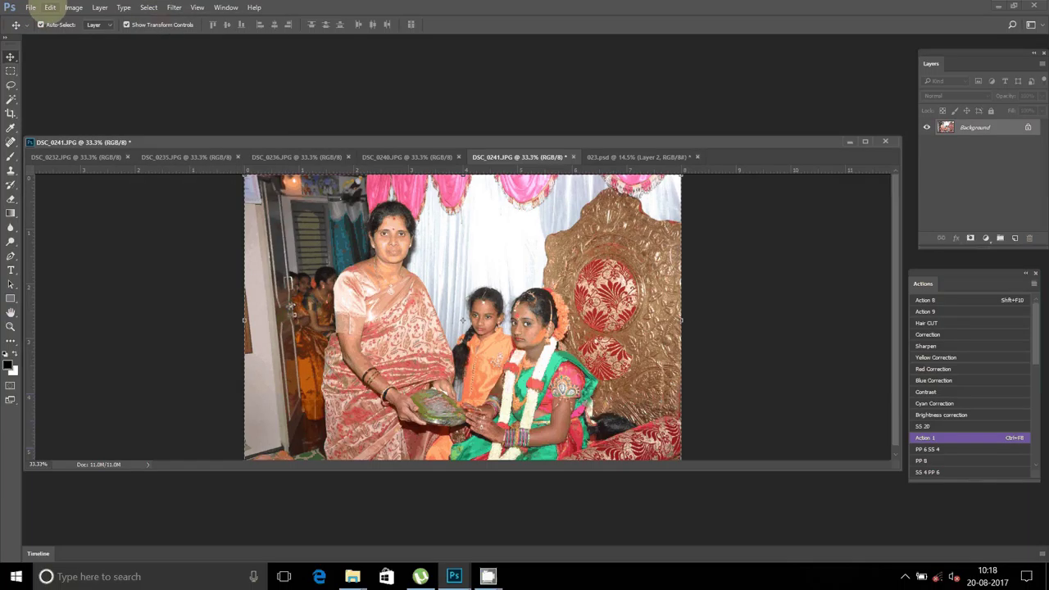
{"action": "left_click", "coordinate": [50, 8]}
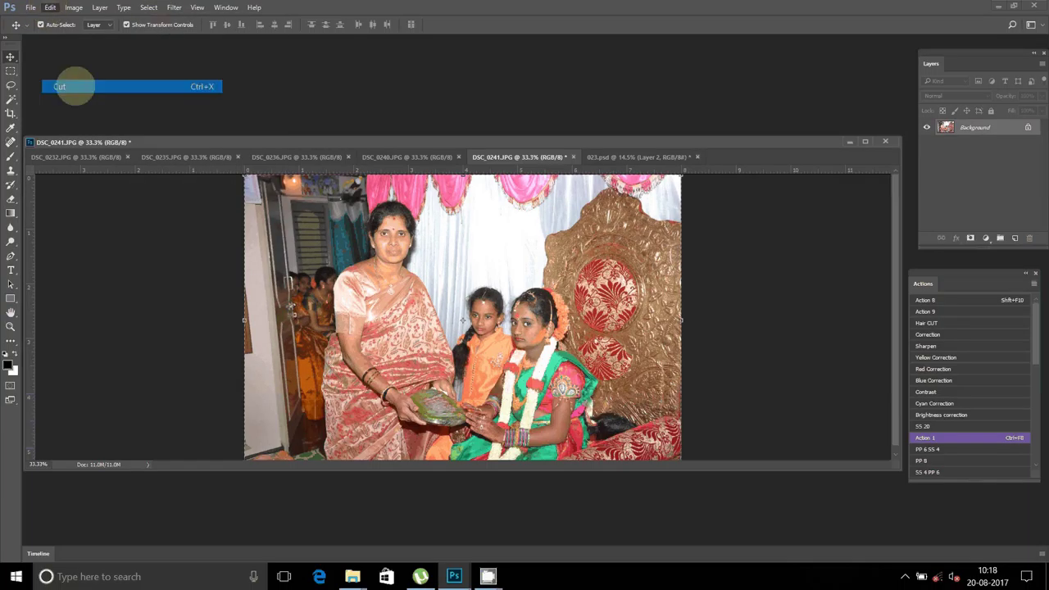
{"action": "left_click", "coordinate": [74, 86]}
{"action": "left_click", "coordinate": [574, 157]}
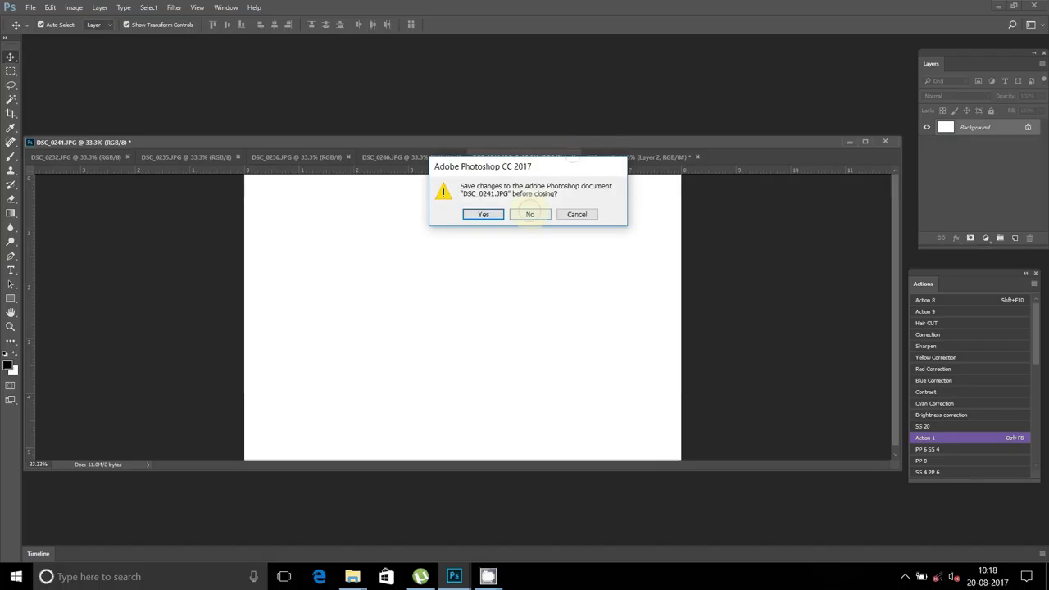
{"action": "left_click", "coordinate": [531, 214]}
Step: Paste DSC_0241 into 023.psd as Layer 4 in the lower-left slot
{"action": "left_click", "coordinate": [50, 7]}
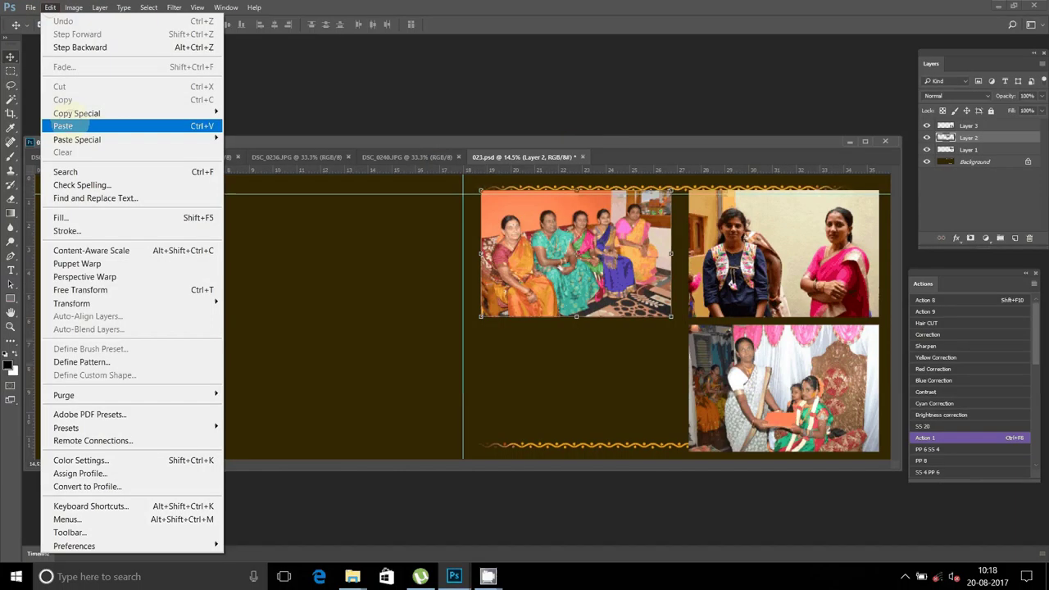
{"action": "left_click", "coordinate": [63, 125]}
{"action": "left_click_drag", "start_coordinate": [515, 281], "coordinate": [633, 353]}
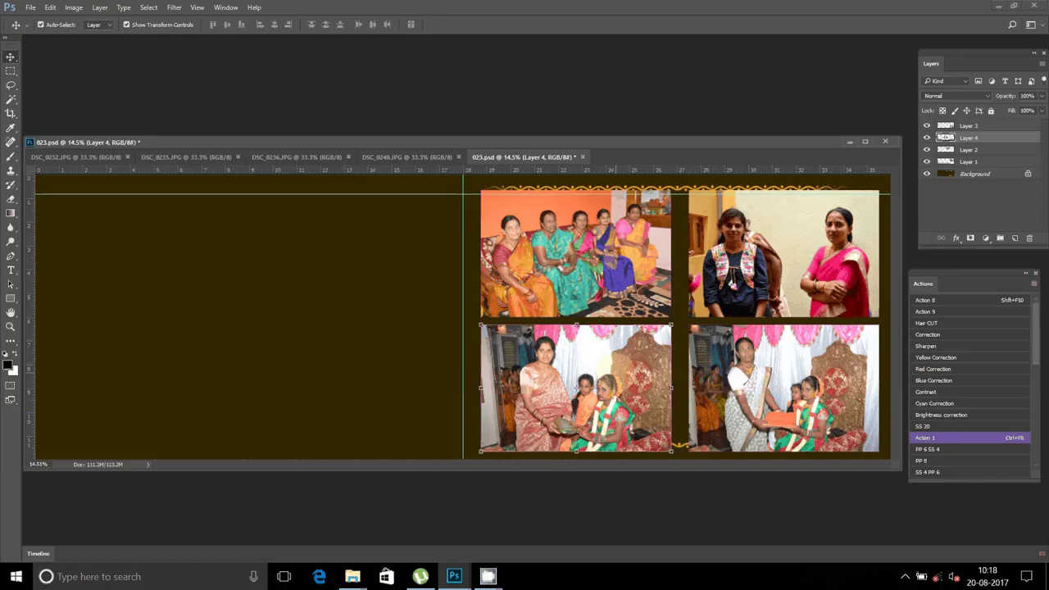
Step: Resize DSC_0240 smaller, cut the whole image, and close it unsaved
{"action": "left_click", "coordinate": [414, 157]}
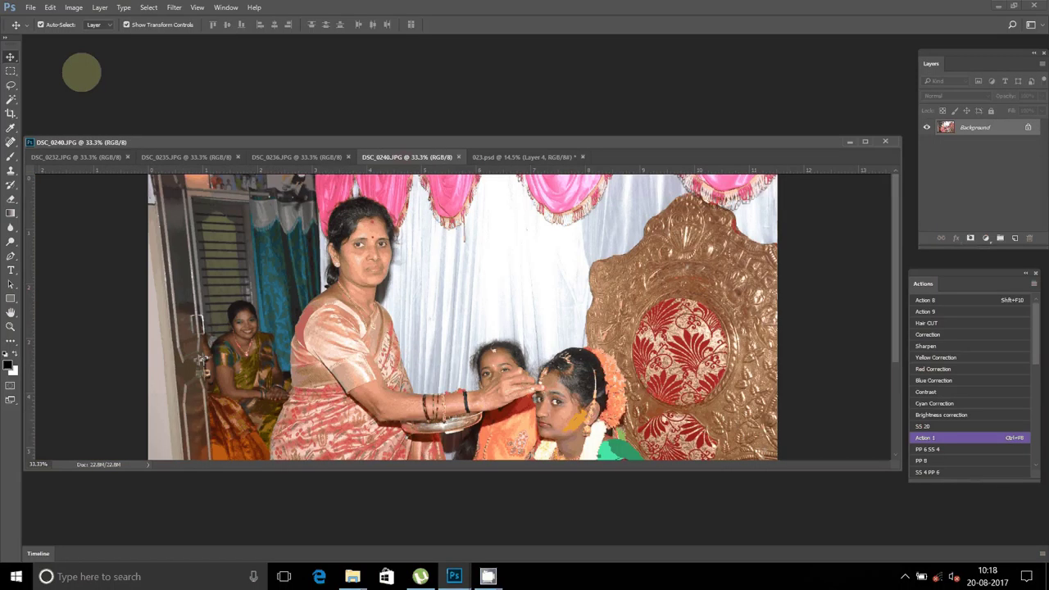
{"action": "left_click", "coordinate": [73, 7]}
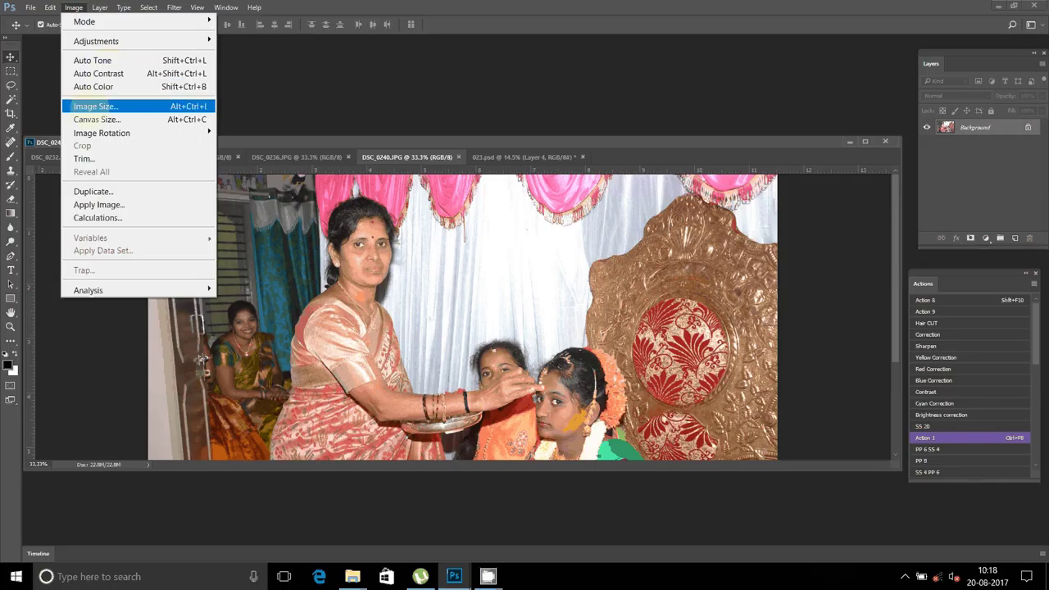
{"action": "left_click", "coordinate": [92, 106]}
{"action": "key", "text": "Return"}
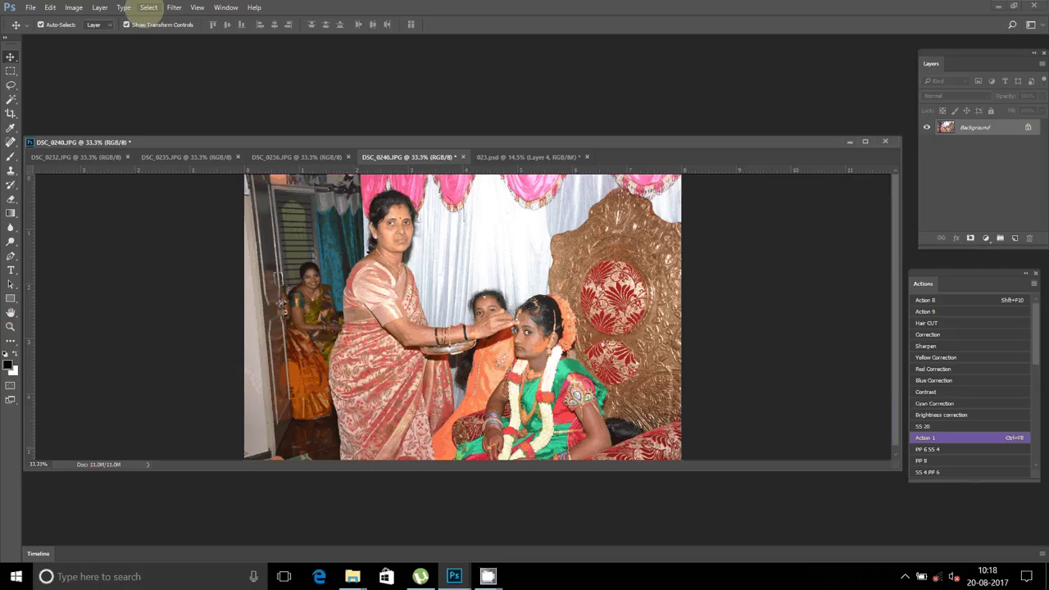
{"action": "left_click", "coordinate": [148, 7]}
{"action": "left_click", "coordinate": [155, 22]}
{"action": "left_click", "coordinate": [50, 7]}
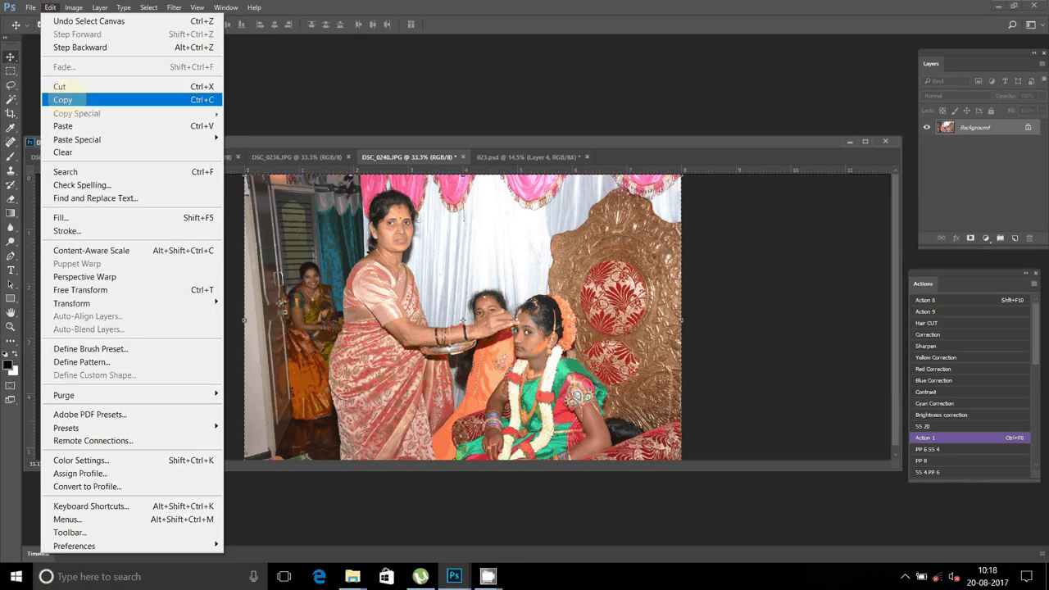
{"action": "left_click", "coordinate": [70, 87]}
{"action": "left_click", "coordinate": [462, 157]}
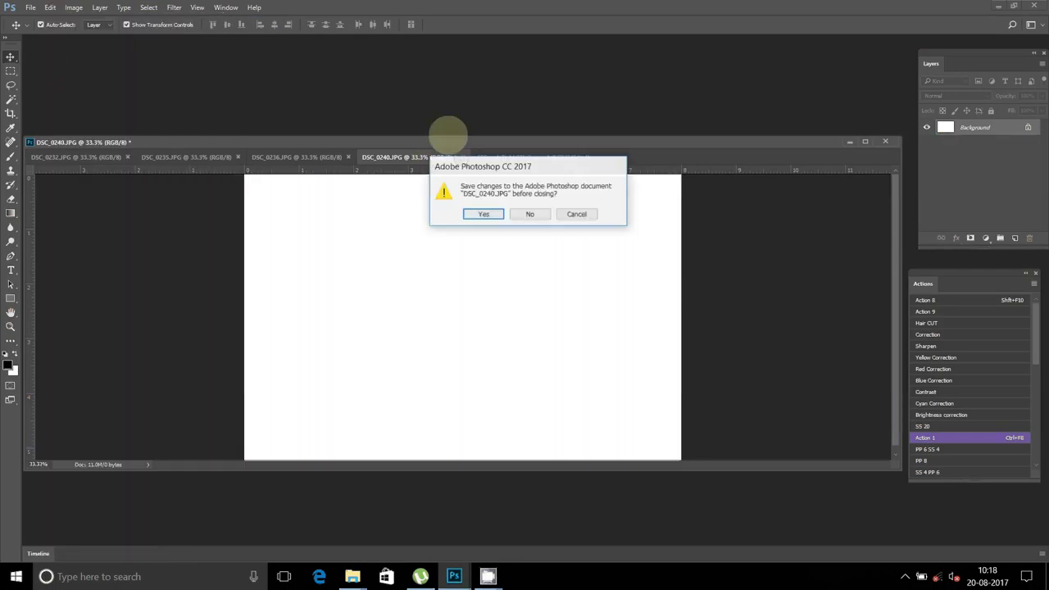
{"action": "left_click", "coordinate": [530, 214]}
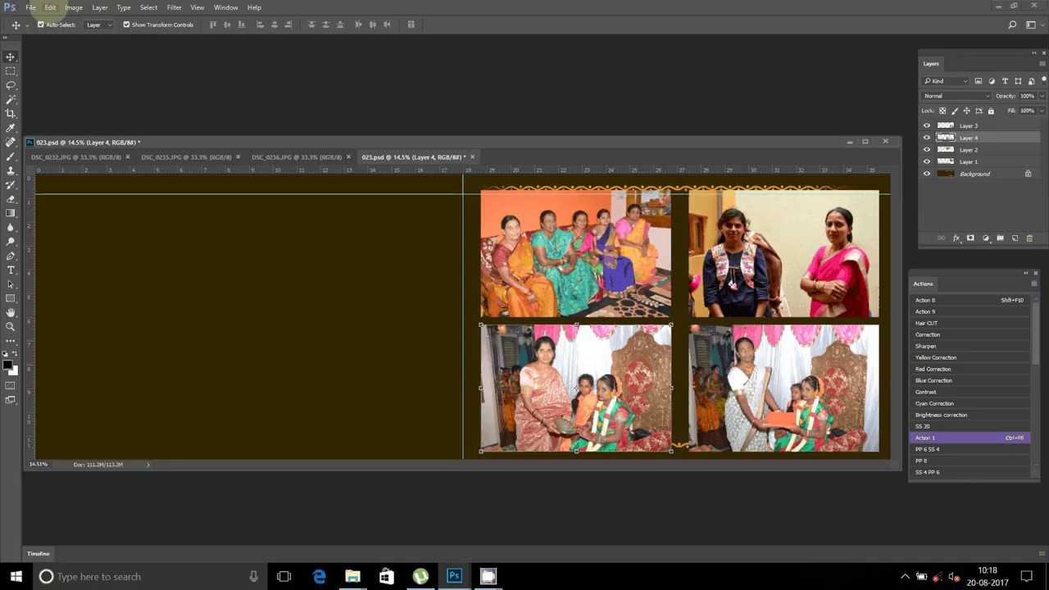
Step: Paste DSC_0240 into 023.psd as Layer 5 in the left page's upper slot
{"action": "left_click", "coordinate": [50, 7]}
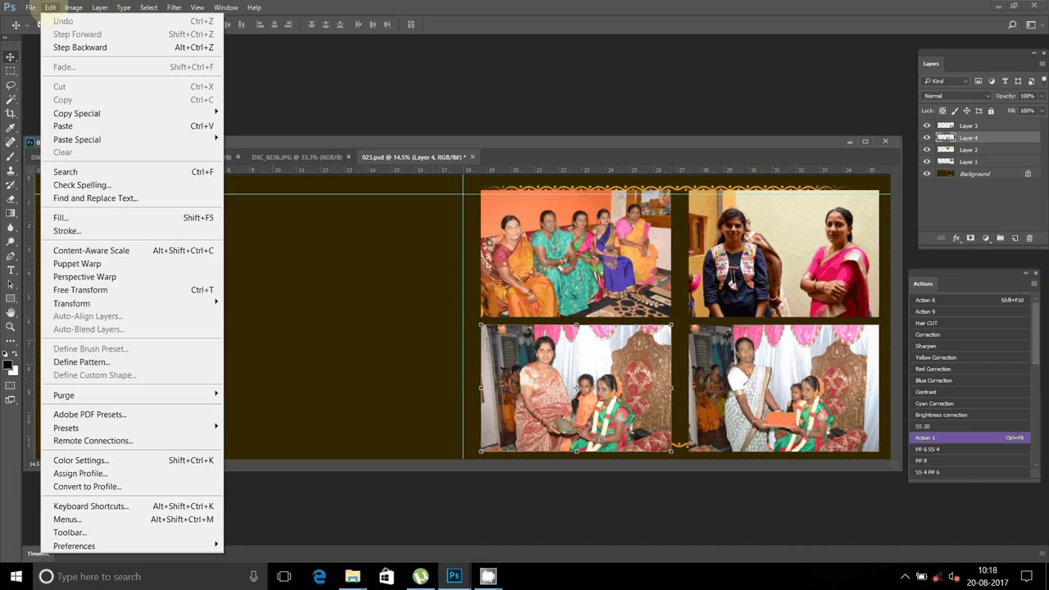
{"action": "left_click", "coordinate": [90, 126]}
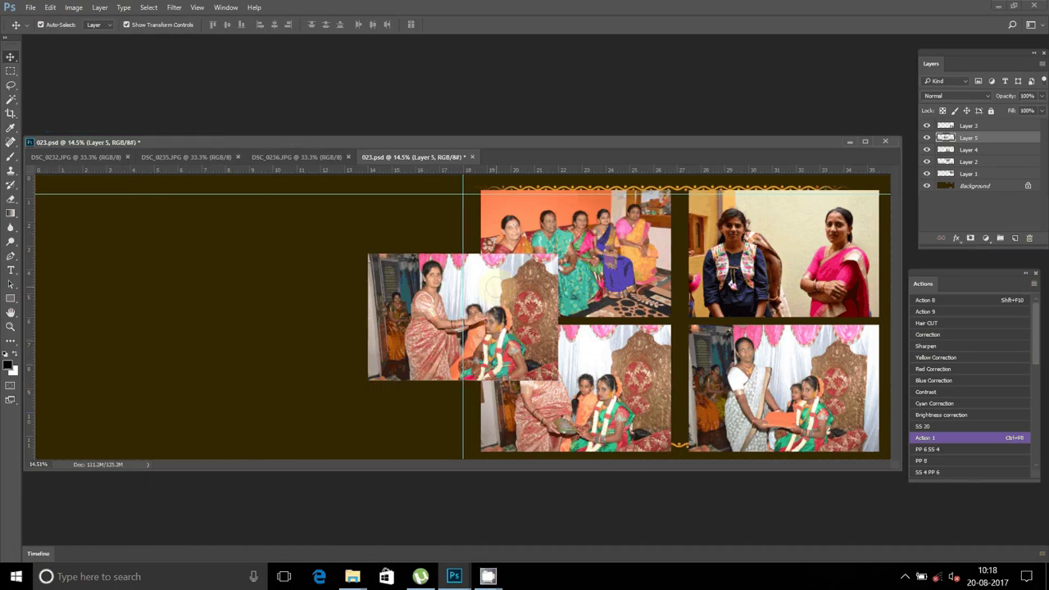
{"action": "left_click_drag", "start_coordinate": [496, 271], "coordinate": [389, 206]}
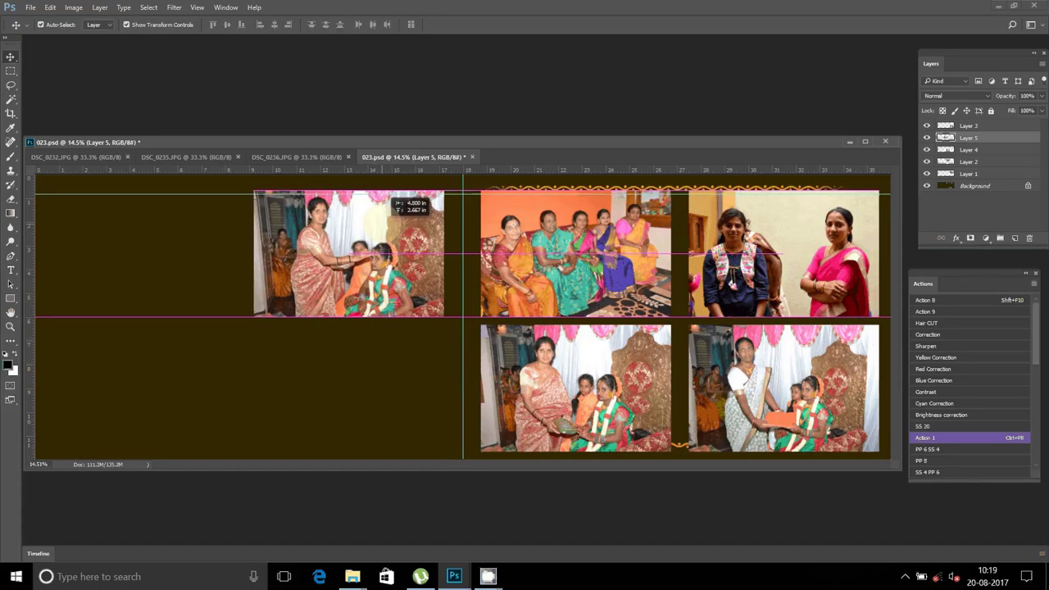
{"action": "left_click", "coordinate": [283, 156]}
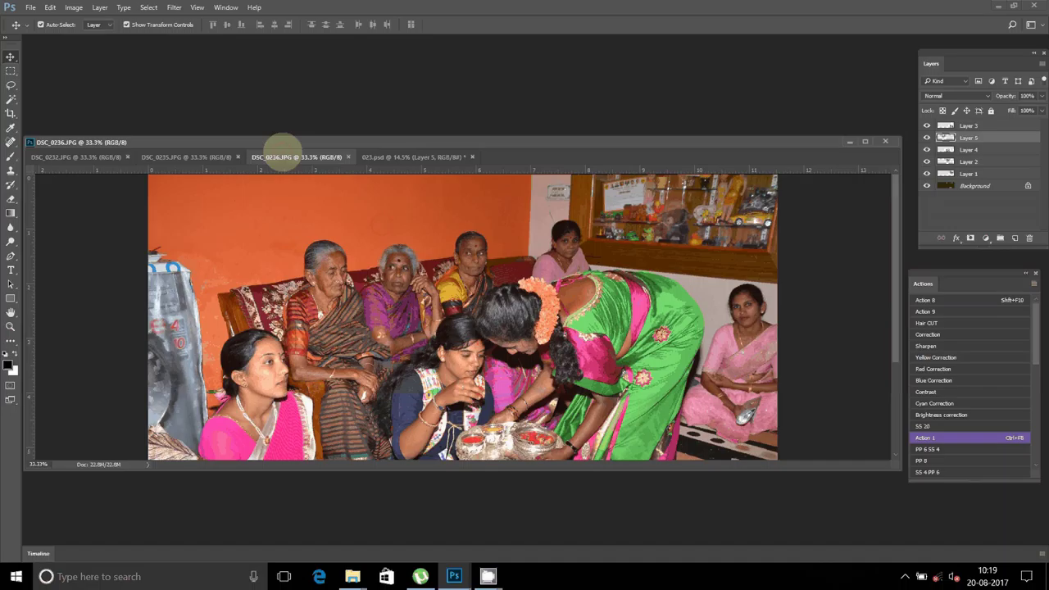
Step: Resize DSC_0236 to 8 in wide, cut the whole image, and close it unsaved
{"action": "left_click", "coordinate": [73, 7]}
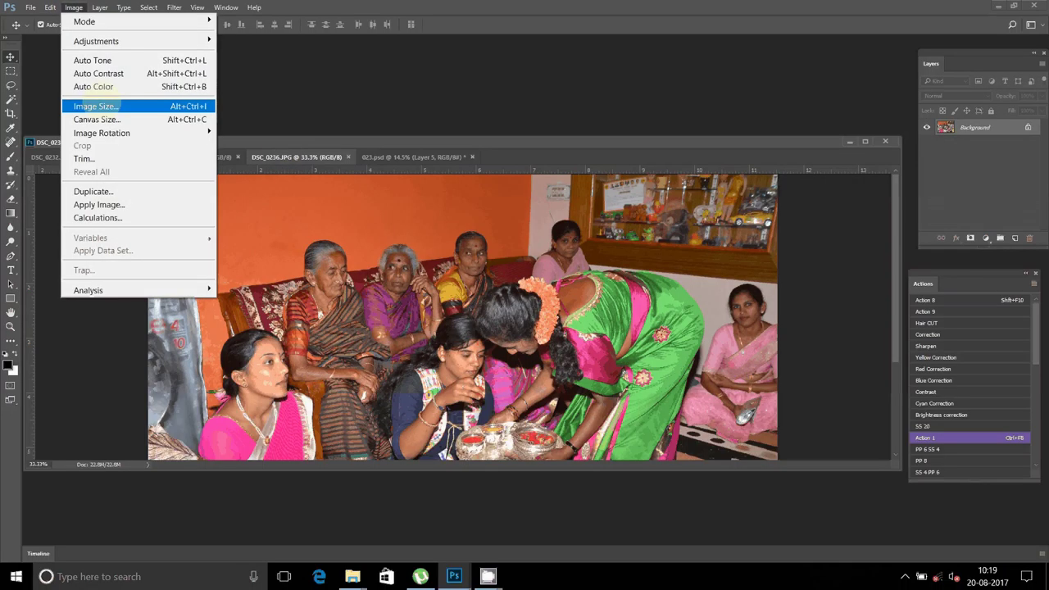
{"action": "left_click", "coordinate": [96, 106]}
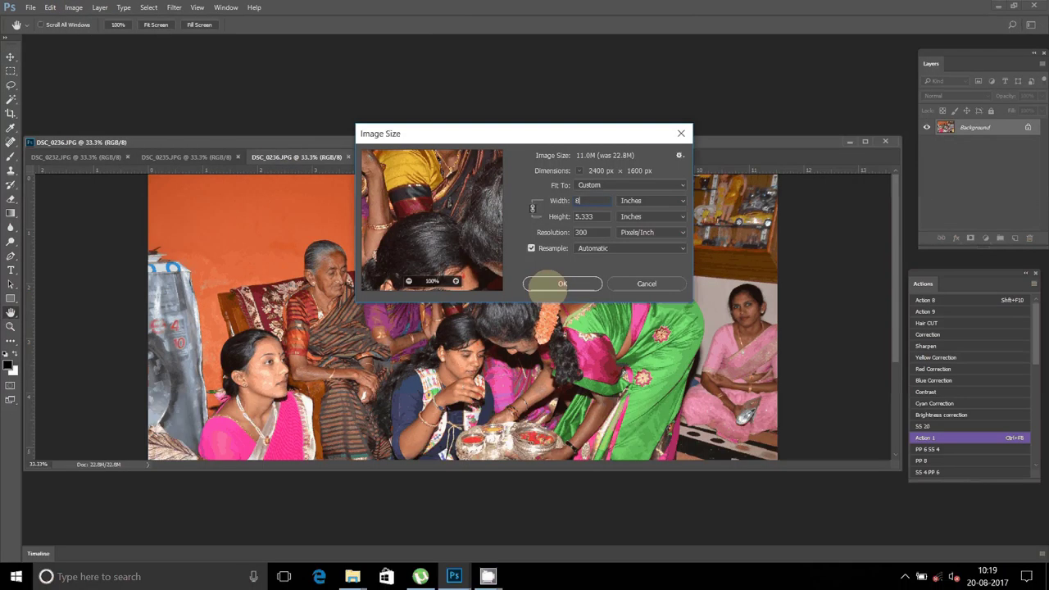
{"action": "left_click", "coordinate": [562, 284]}
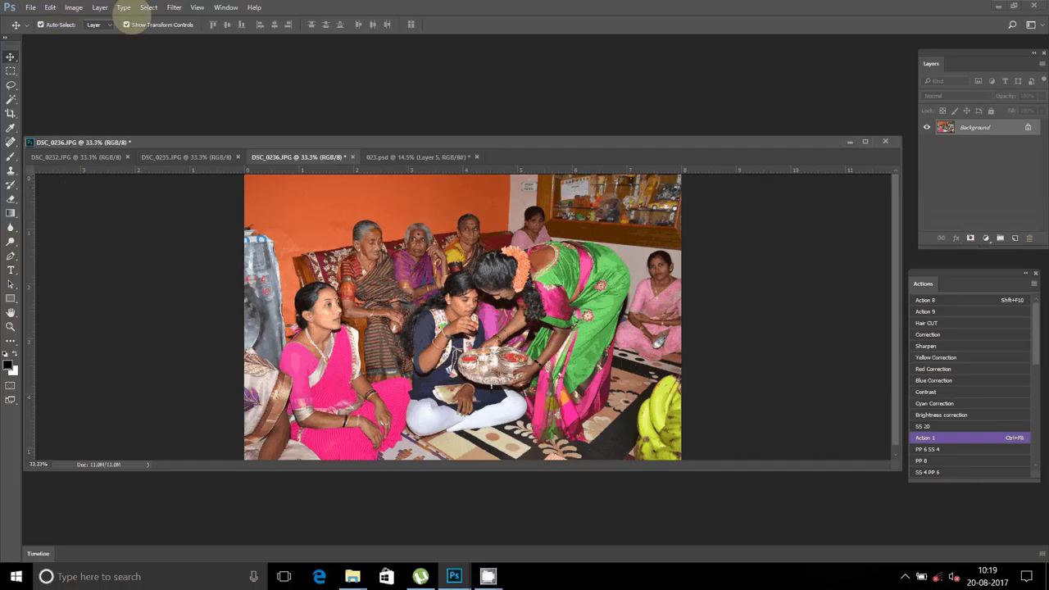
{"action": "left_click", "coordinate": [148, 7]}
{"action": "left_click", "coordinate": [153, 22]}
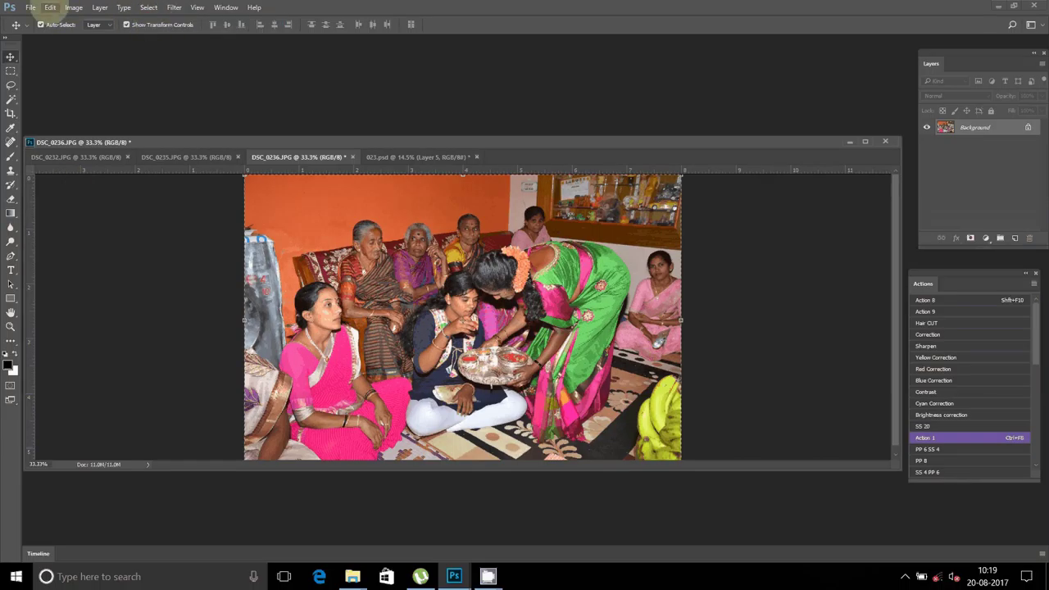
{"action": "key", "text": "BackSpace"}
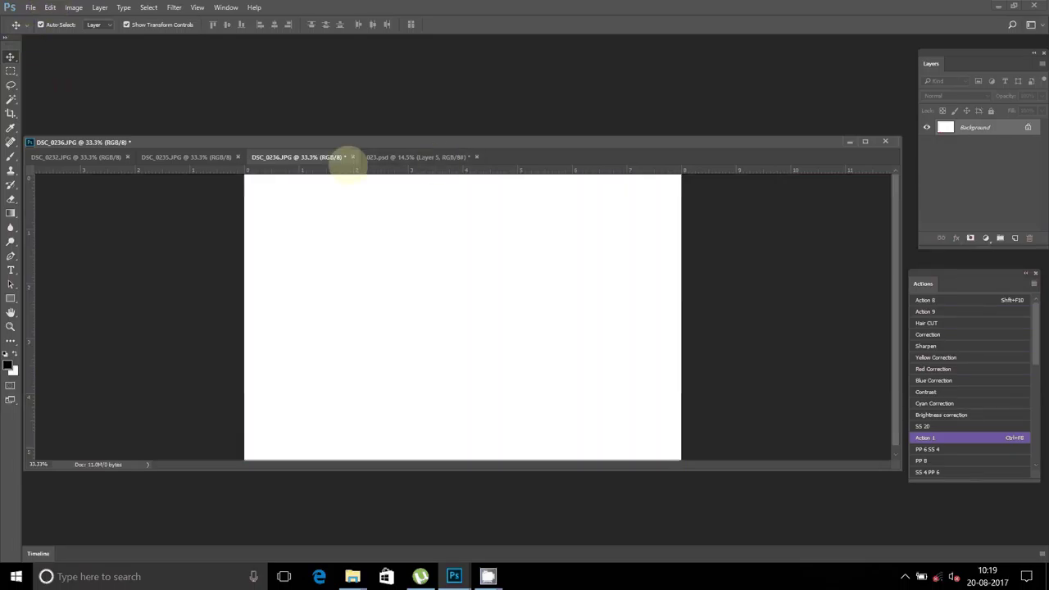
{"action": "left_click", "coordinate": [352, 157]}
{"action": "left_click", "coordinate": [533, 215]}
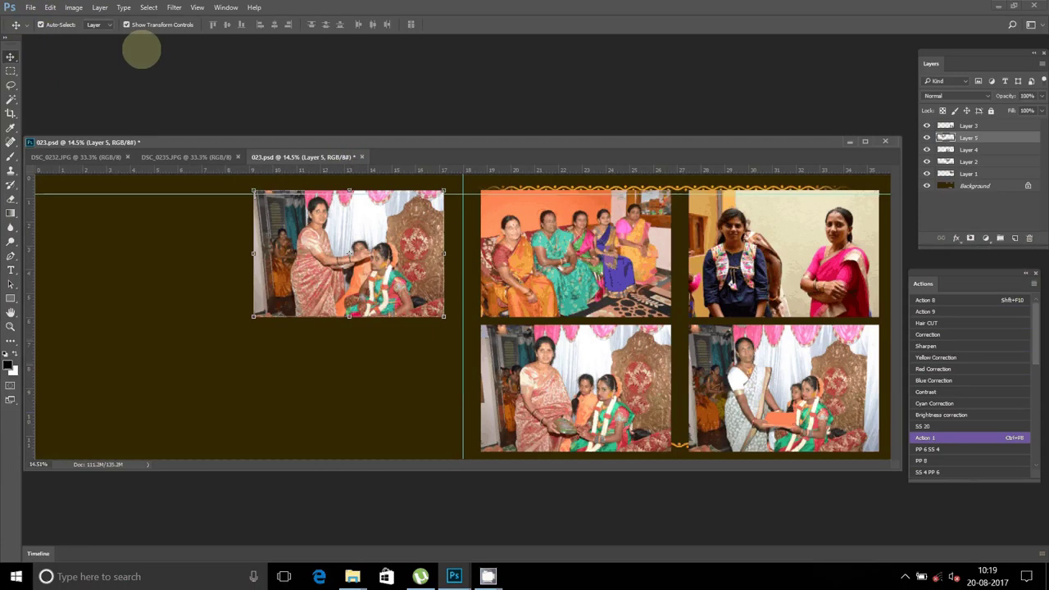
Step: Paste DSC_0236 into 023.psd as Layer 6 in the left page's lower slot
{"action": "left_click", "coordinate": [50, 8]}
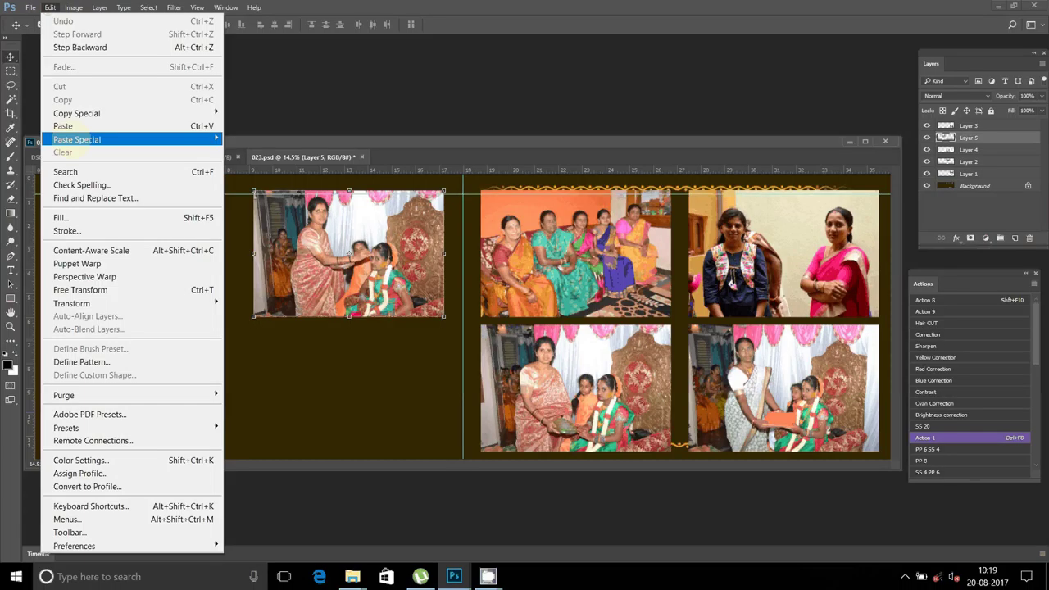
{"action": "left_click", "coordinate": [63, 126]}
{"action": "left_click_drag", "start_coordinate": [452, 269], "coordinate": [336, 339]}
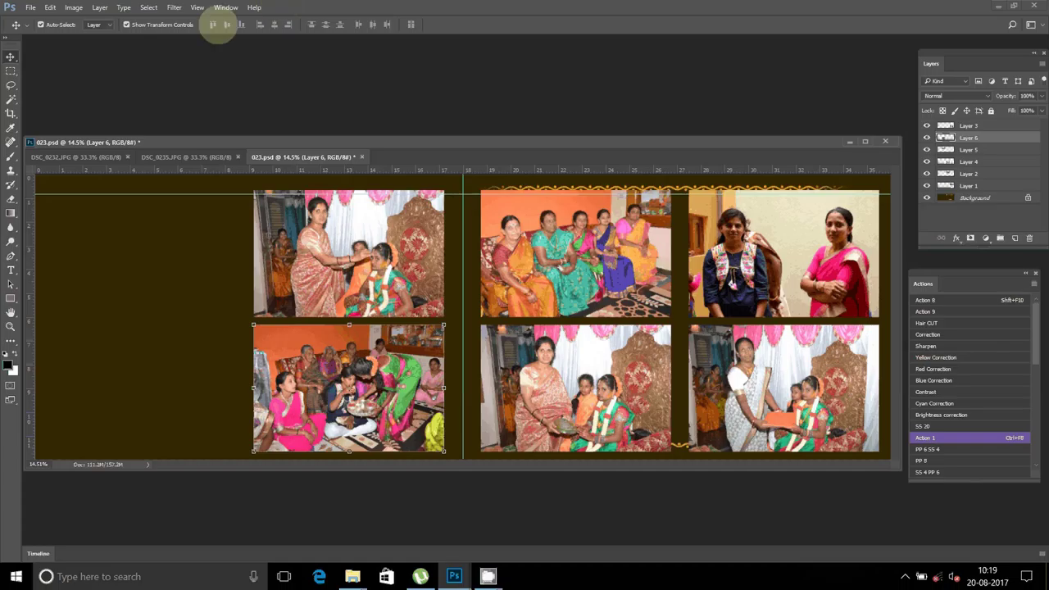
{"action": "left_click", "coordinate": [155, 158]}
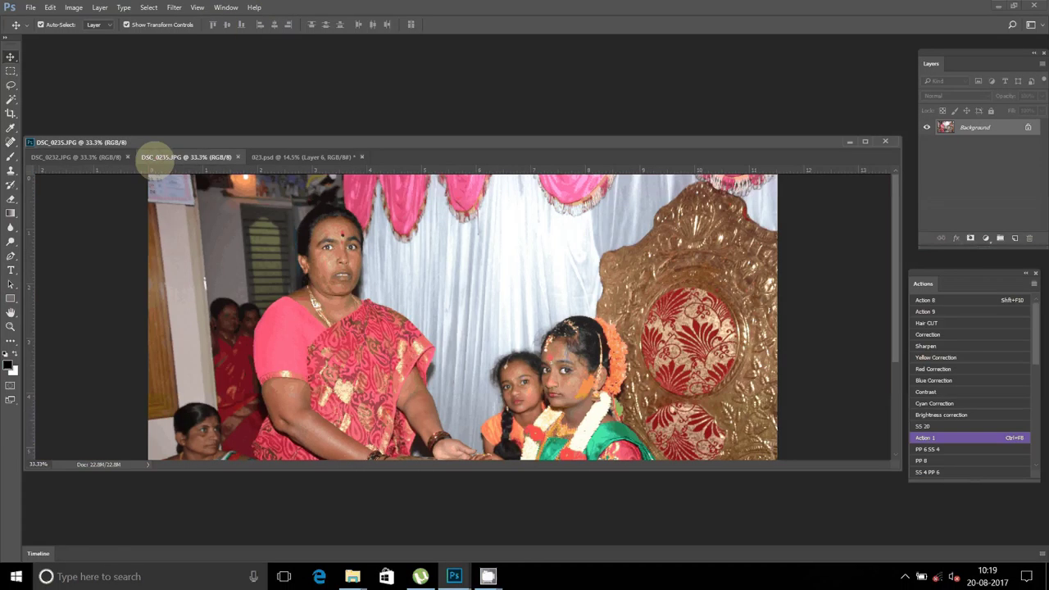
Step: Resize DSC_0235 smaller, cut the whole image, and close it unsaved
{"action": "left_click", "coordinate": [73, 8]}
{"action": "left_click", "coordinate": [131, 107]}
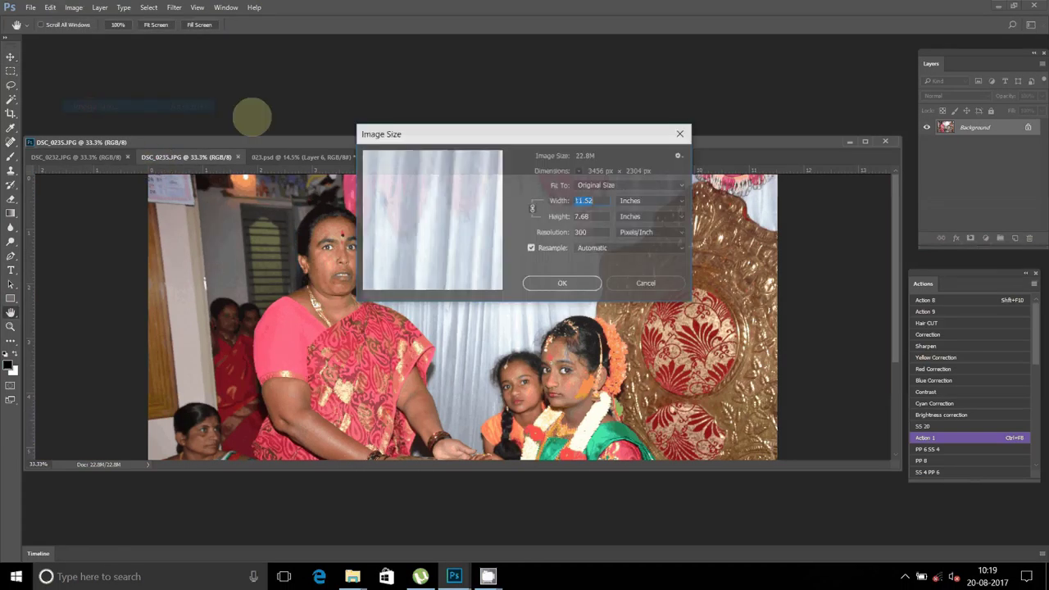
{"action": "key", "text": "Return"}
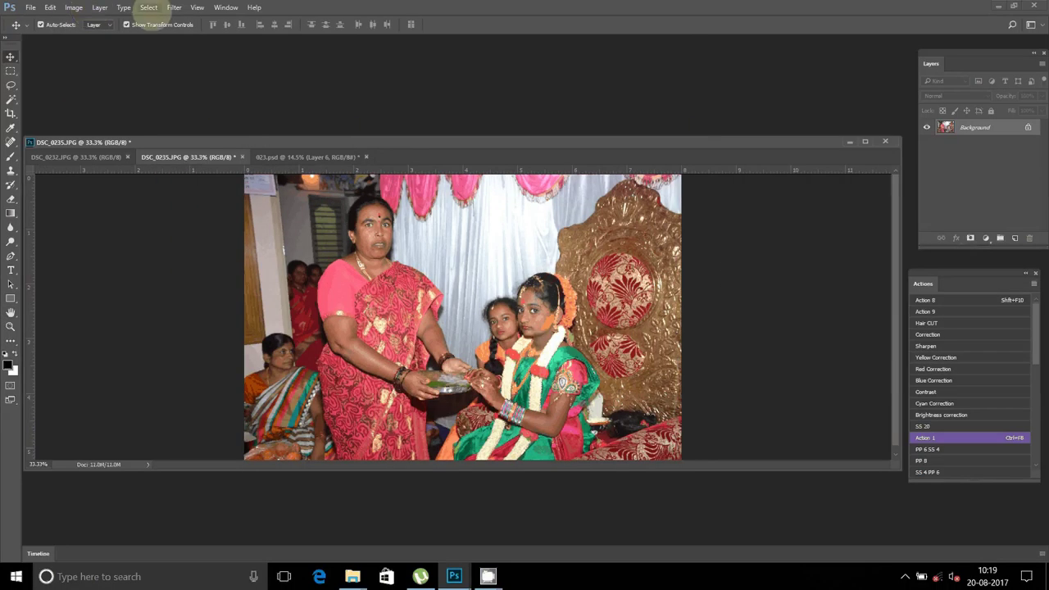
{"action": "key", "text": "ctrl+a"}
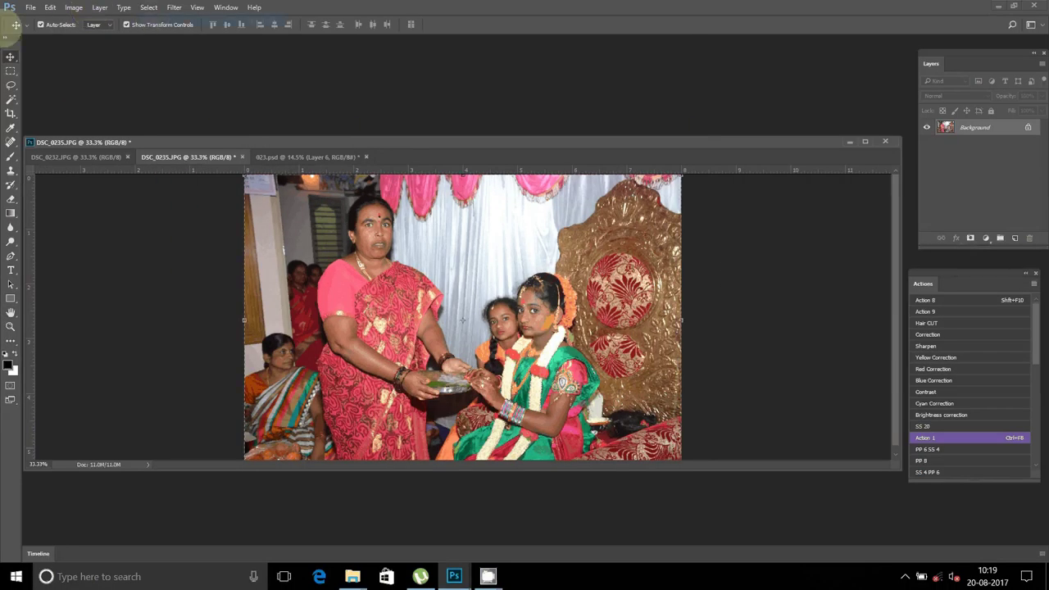
{"action": "left_click", "coordinate": [50, 8]}
{"action": "left_click", "coordinate": [51, 87]}
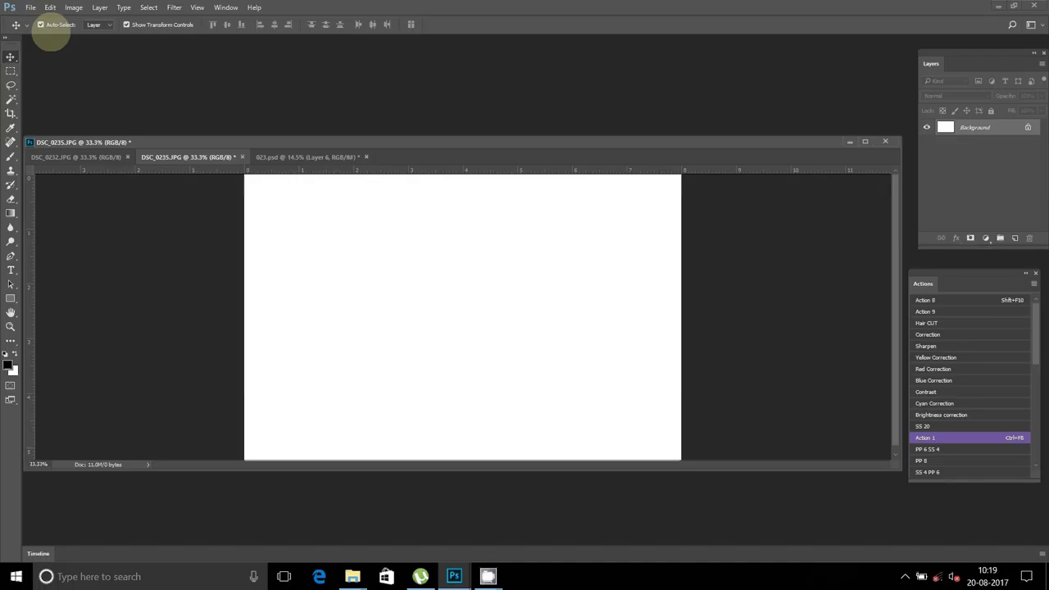
{"action": "left_click", "coordinate": [241, 157]}
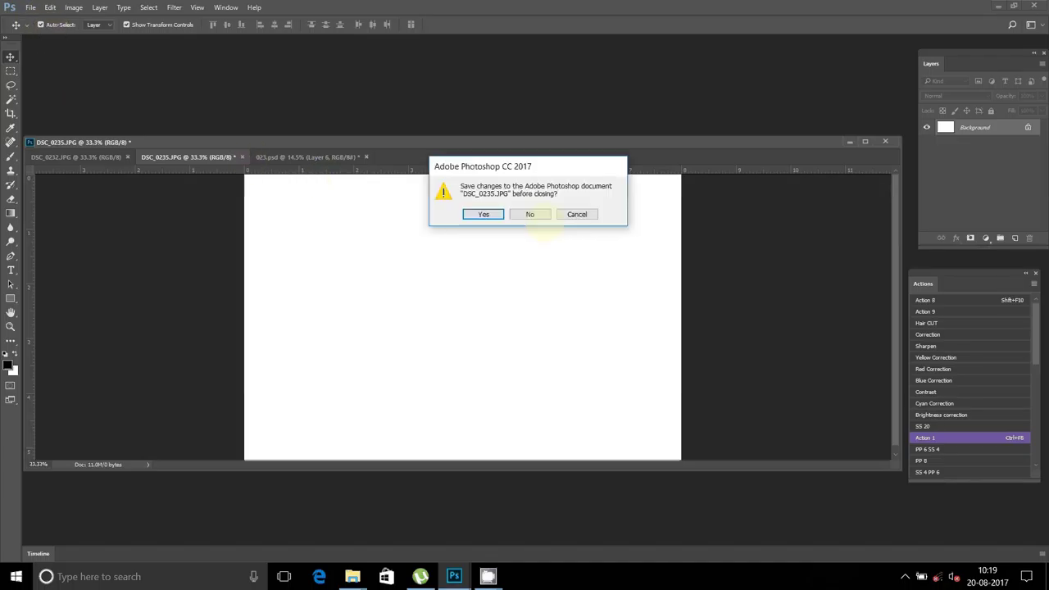
{"action": "left_click", "coordinate": [534, 214]}
Step: Paste DSC_0235 into 023.psd as Layer 7 in the left page's top-left slot
{"action": "left_click", "coordinate": [50, 8]}
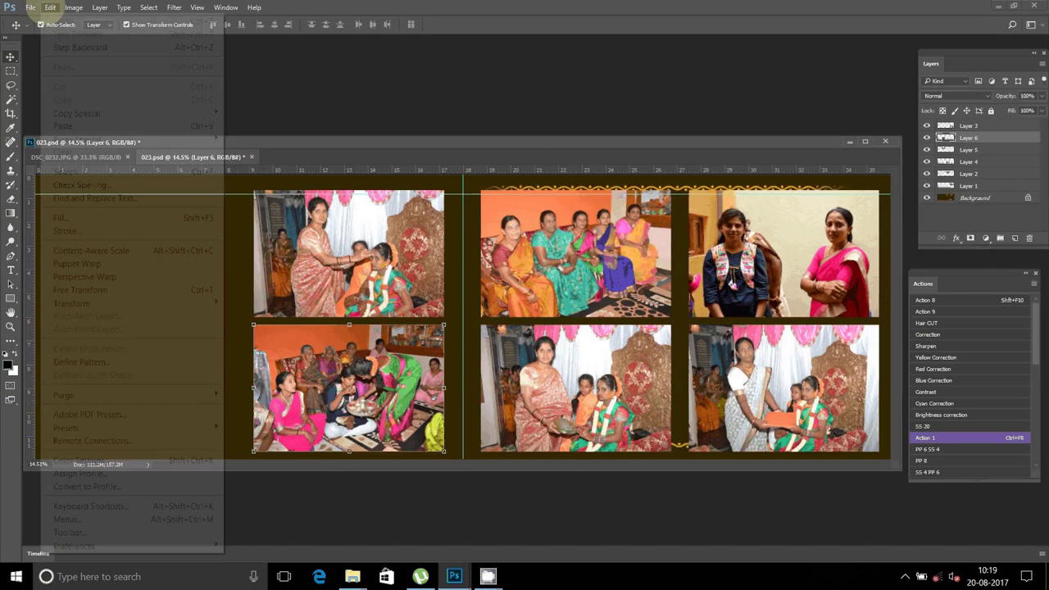
{"action": "left_click", "coordinate": [30, 7]}
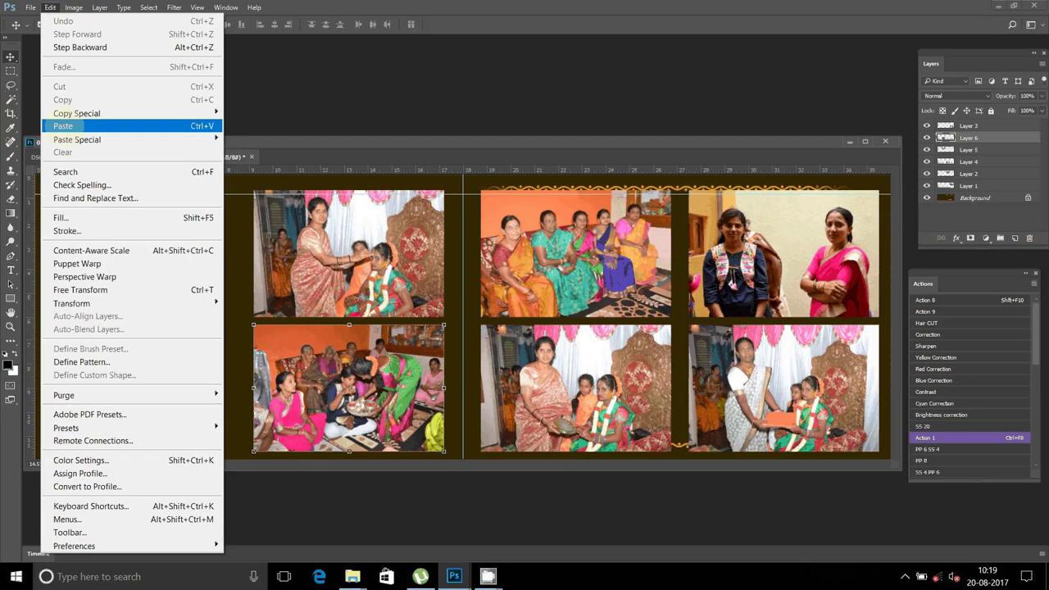
{"action": "left_click", "coordinate": [63, 126]}
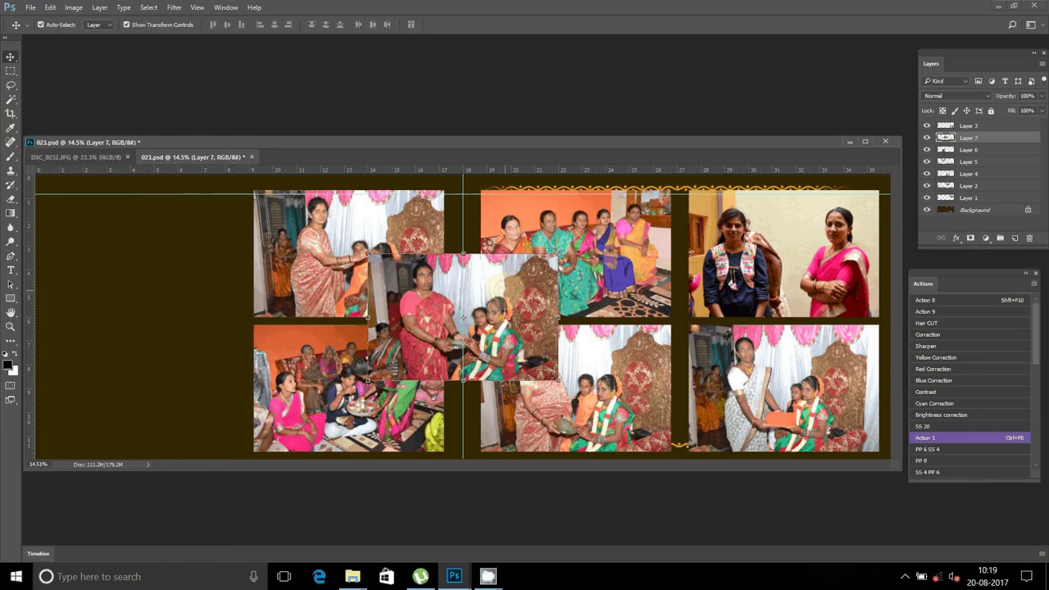
{"action": "left_click_drag", "start_coordinate": [464, 318], "coordinate": [141, 255]}
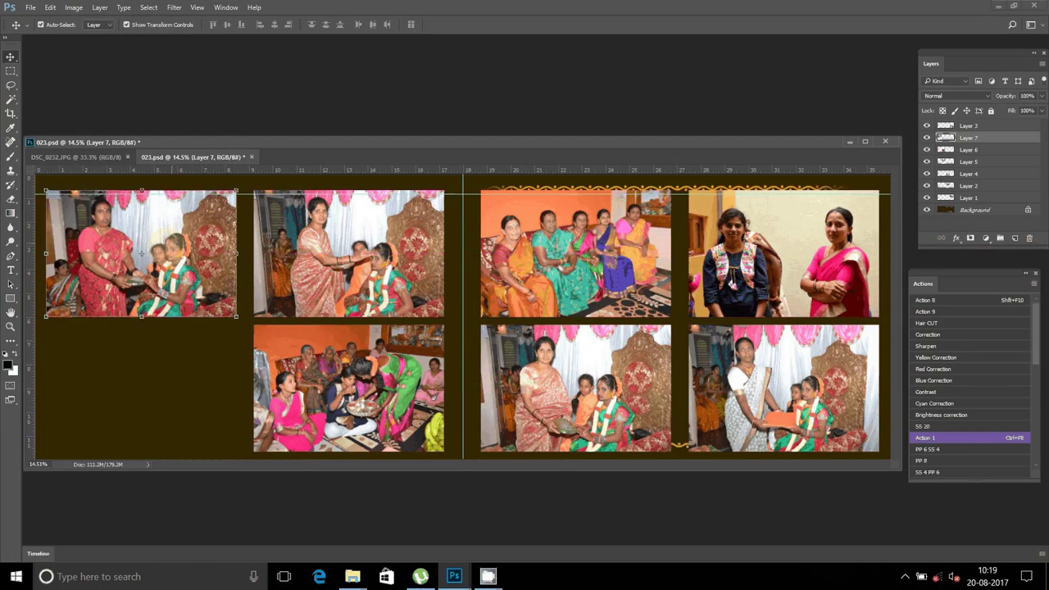
{"action": "left_click", "coordinate": [99, 157]}
{"action": "left_click", "coordinate": [73, 7]}
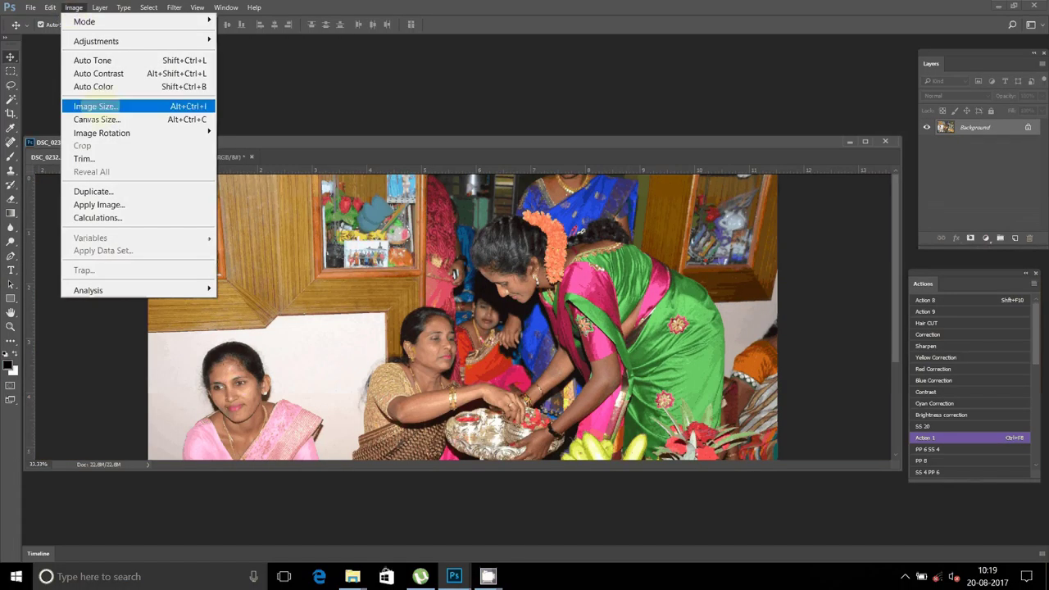
Step: Resize DSC_0232 smaller, select and cut it, then close it unsaved
{"action": "left_click", "coordinate": [96, 106]}
{"action": "left_click", "coordinate": [562, 284]}
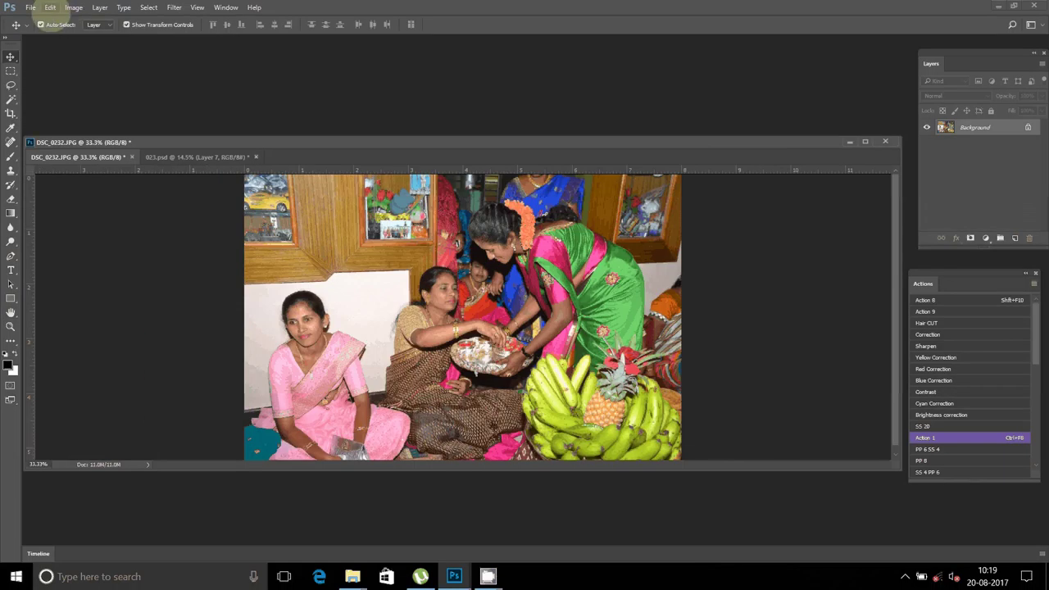
{"action": "left_click", "coordinate": [150, 8]}
{"action": "left_click", "coordinate": [157, 23]}
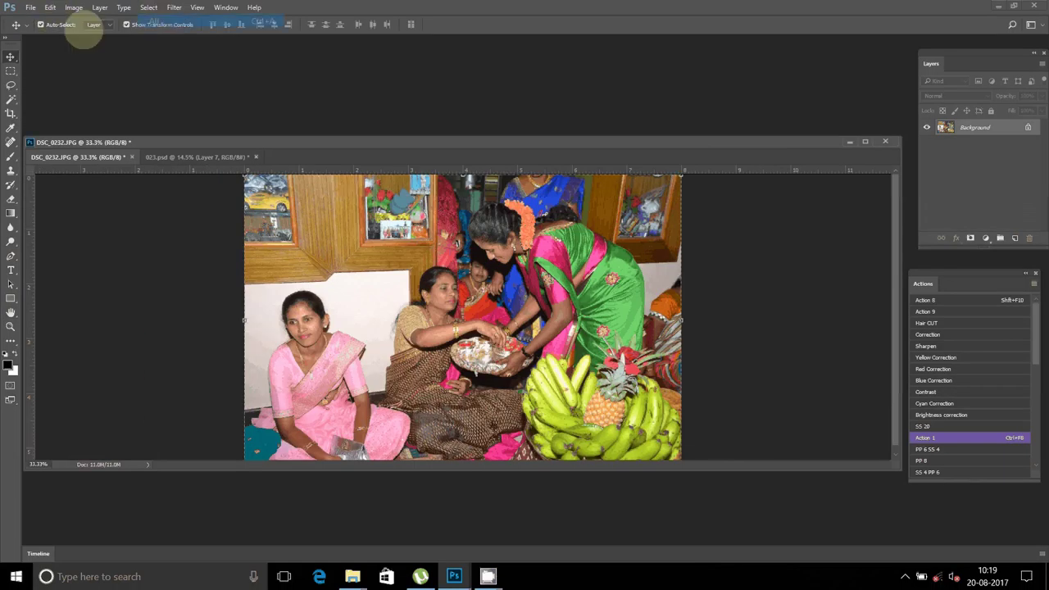
{"action": "left_click", "coordinate": [50, 7]}
{"action": "left_click", "coordinate": [63, 152]}
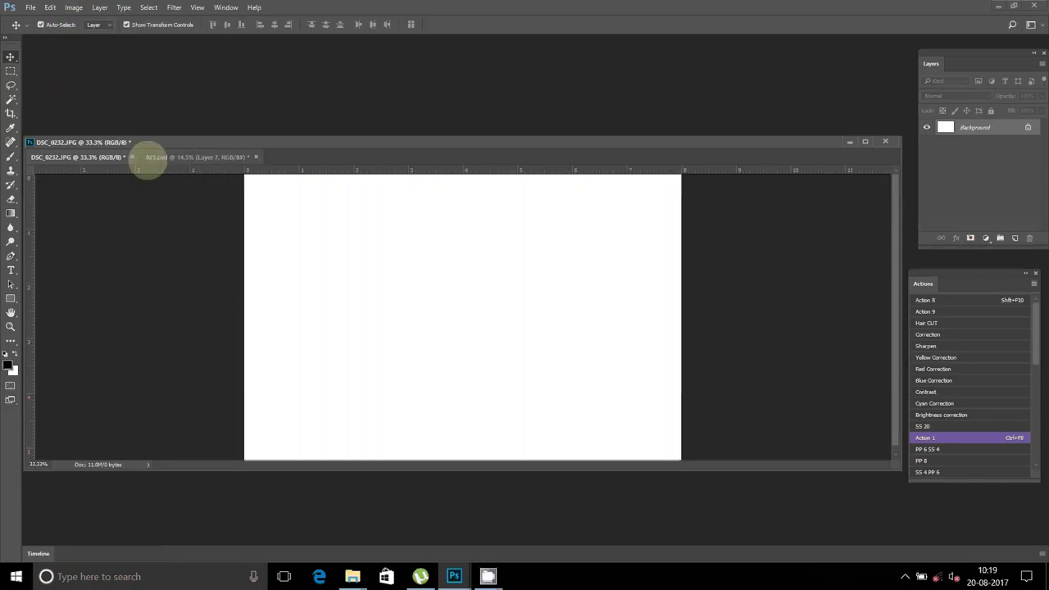
{"action": "left_click", "coordinate": [131, 156]}
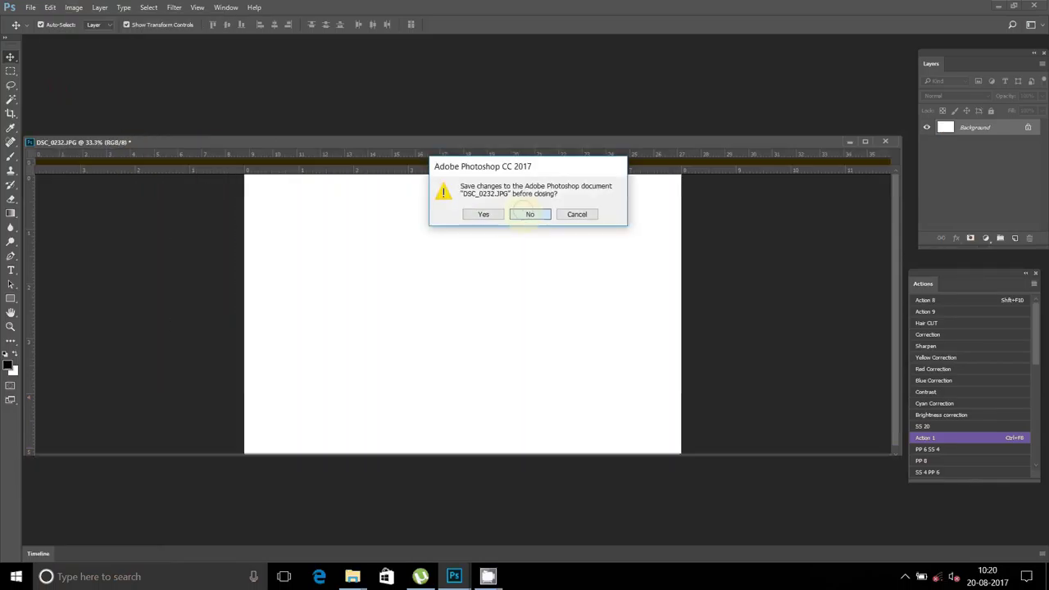
{"action": "left_click", "coordinate": [530, 213]}
Step: Paste DSC_0232 into 023.psd's bottom-left slot
{"action": "left_click", "coordinate": [50, 7]}
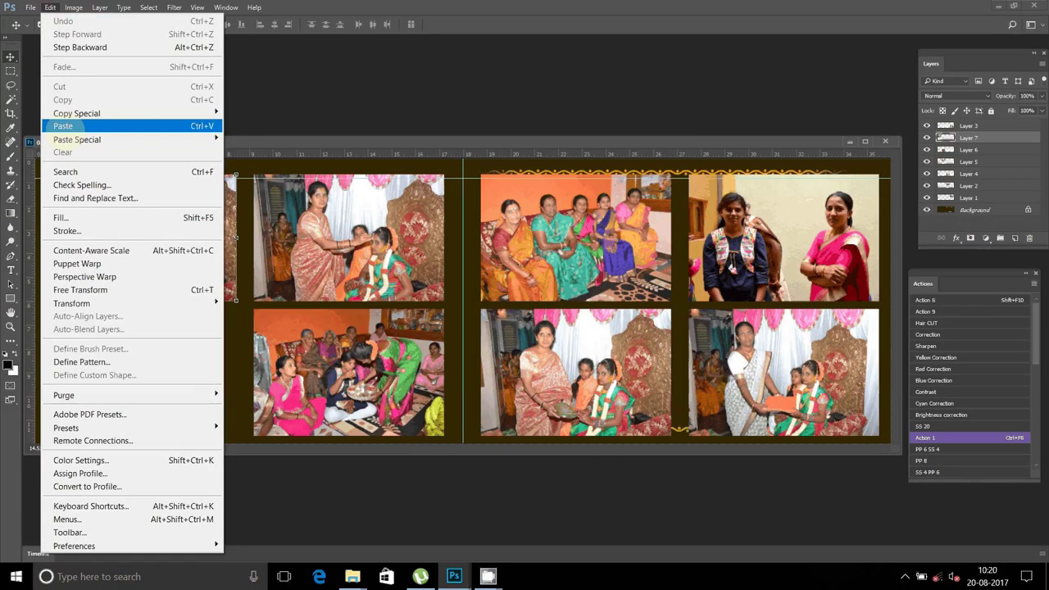
{"action": "left_click", "coordinate": [62, 125]}
{"action": "mouse_move", "coordinate": [418, 254]}
{"action": "left_mouse_down"}
{"action": "mouse_move", "coordinate": [361, 305]}
{"action": "mouse_move", "coordinate": [130, 323]}
{"action": "left_mouse_up"}
Step: Hide the brown Background layer and merge all visible photo layers into one
{"action": "left_click", "coordinate": [927, 221]}
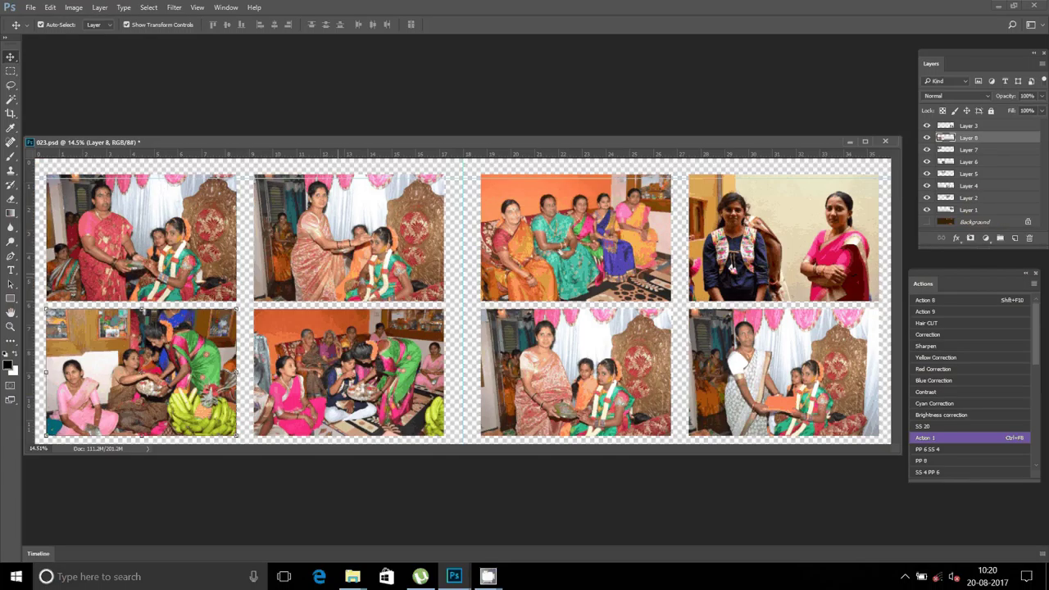
{"action": "left_click", "coordinate": [337, 274]}
{"action": "left_click", "coordinate": [99, 7]}
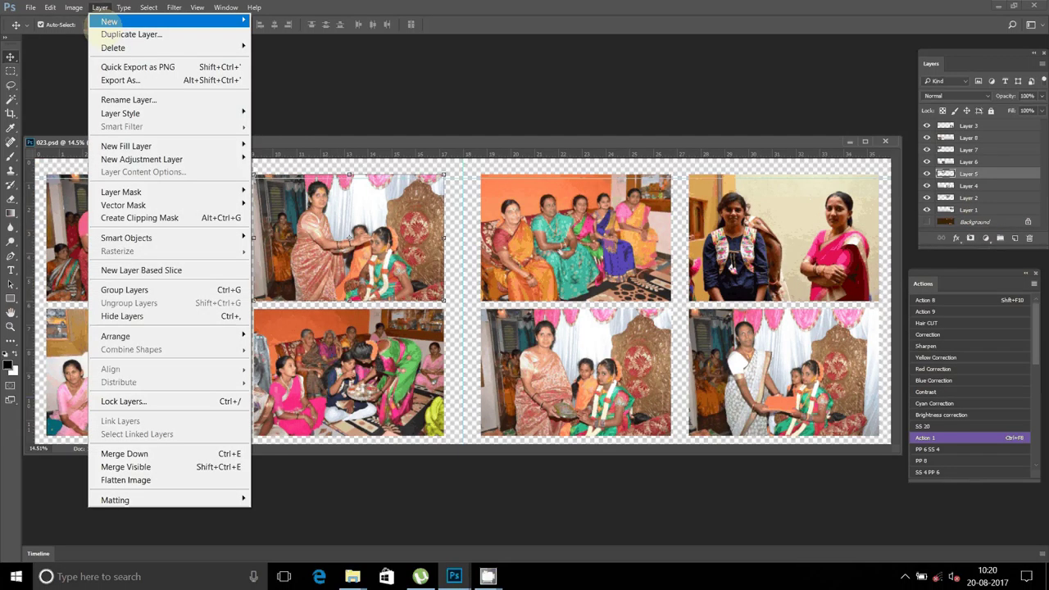
{"action": "left_click", "coordinate": [126, 466]}
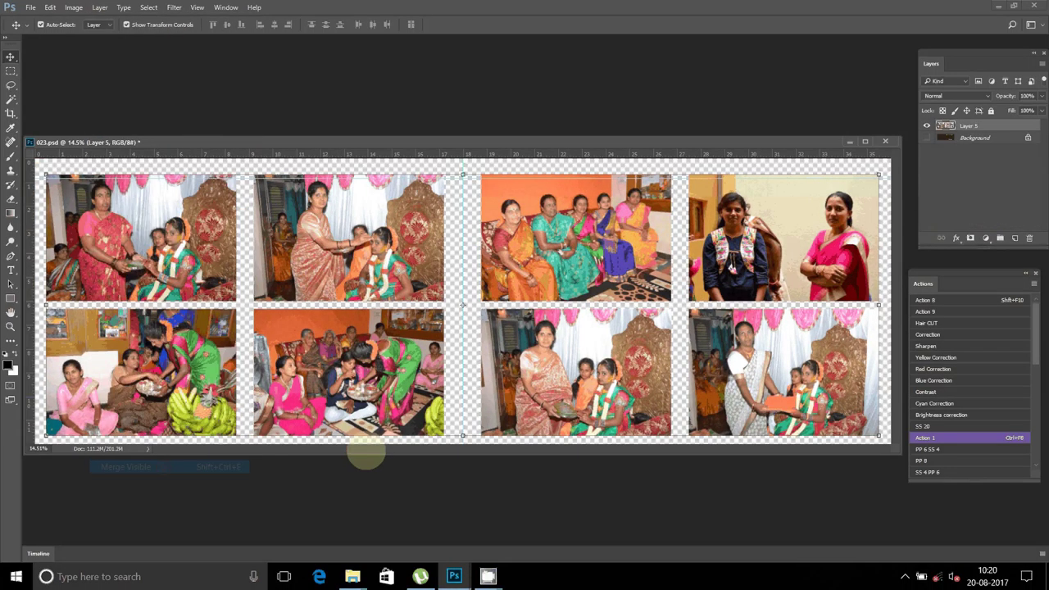
{"action": "left_click", "coordinate": [956, 238]}
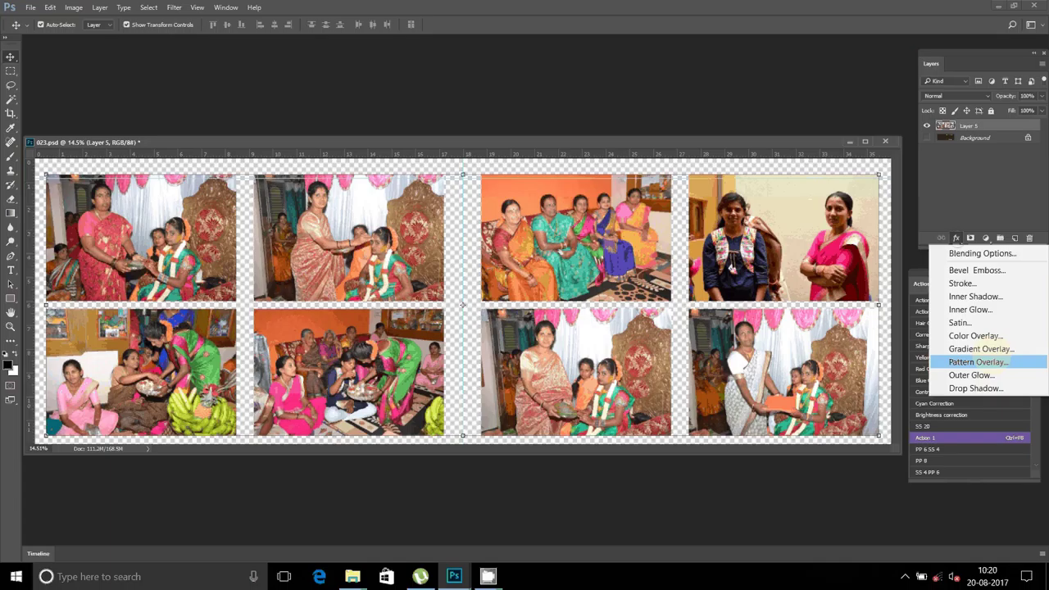
Step: Apply a stroke with Color Harmonies 2's pink-orange gradient to the photos, then unhide the Background
{"action": "left_click", "coordinate": [963, 283]}
{"action": "left_click", "coordinate": [551, 223]}
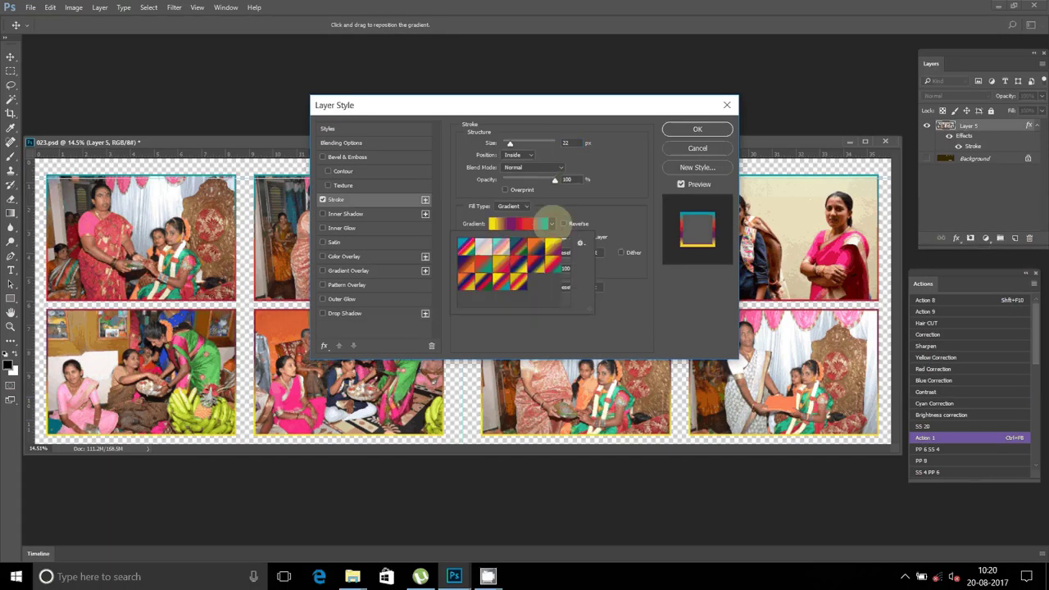
{"action": "left_click", "coordinate": [580, 242]}
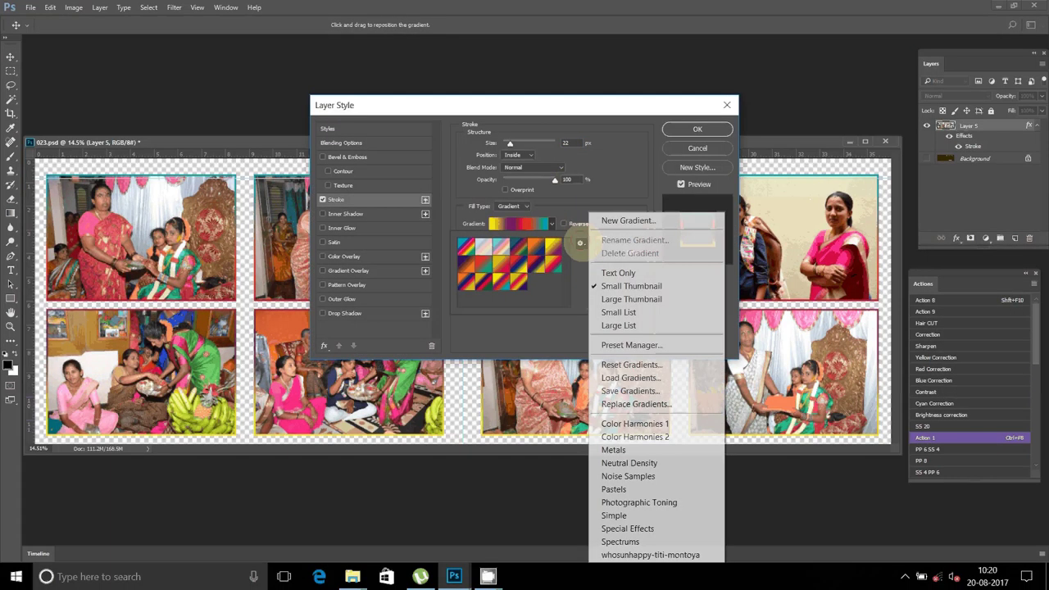
{"action": "left_click", "coordinate": [648, 437]}
{"action": "left_click", "coordinate": [484, 212]}
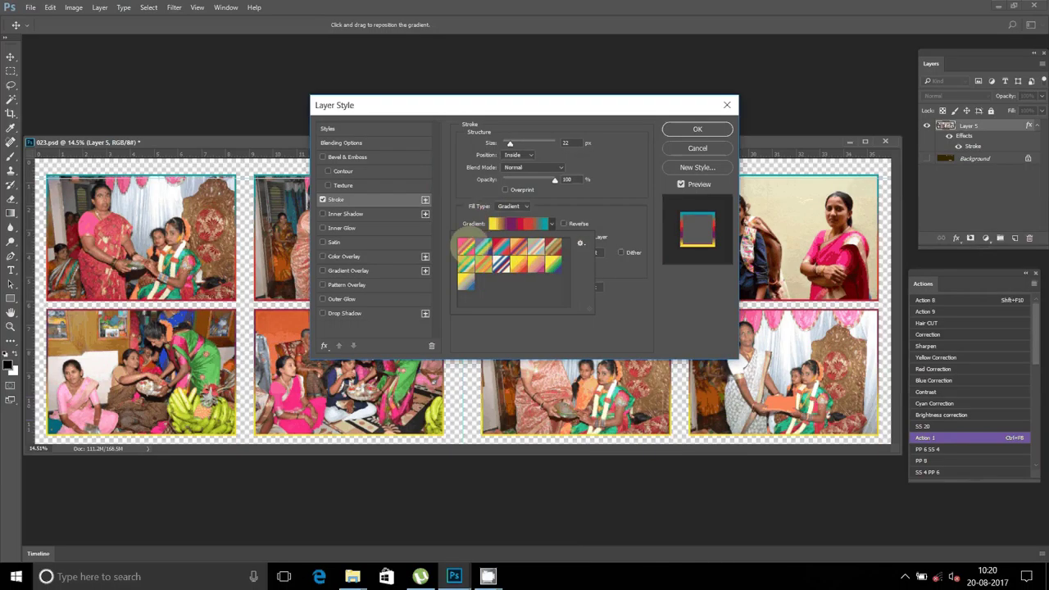
{"action": "left_click", "coordinate": [465, 246]}
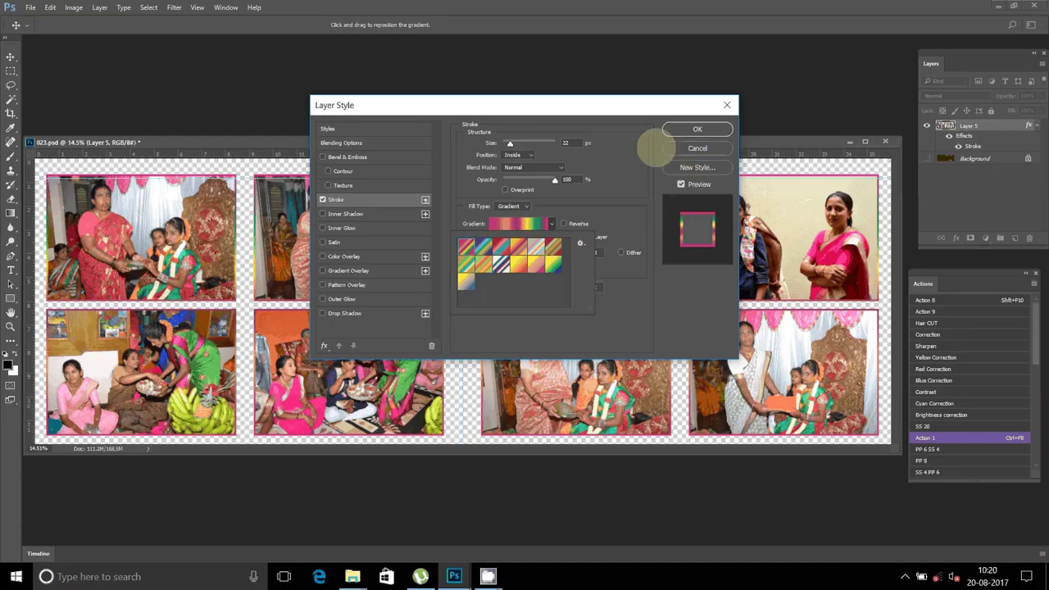
{"action": "left_click", "coordinate": [695, 130]}
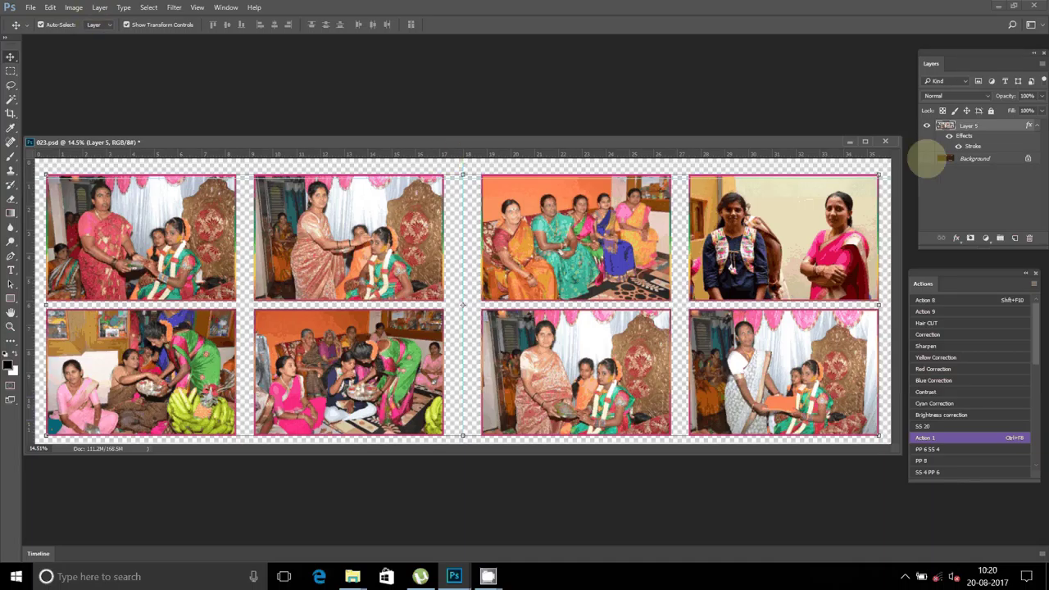
{"action": "left_click", "coordinate": [927, 158]}
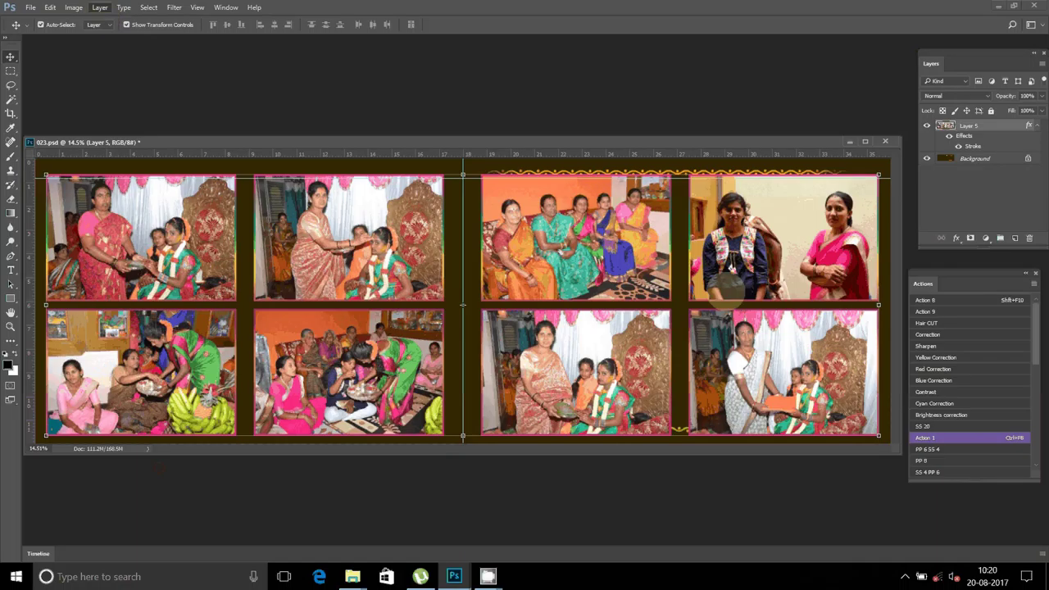
Step: Merge the stroked Layer 5 down into the Background layer with Ctrl+E
{"action": "key", "text": "ctrl+e"}
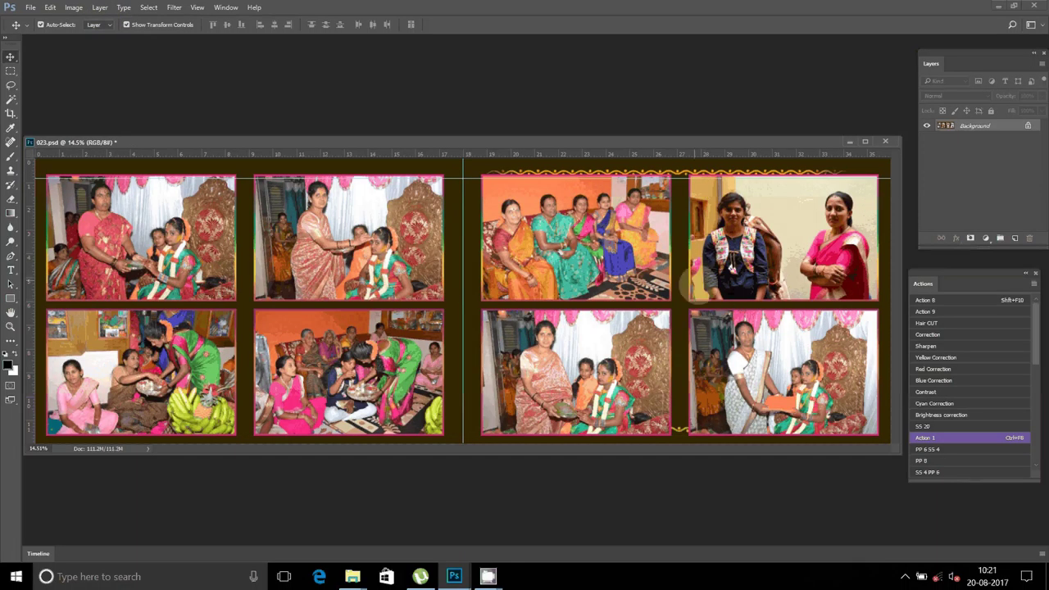
Step: Start Save As in the A2 folder on DATA (D:) with JPEG as the format
{"action": "left_click", "coordinate": [29, 7]}
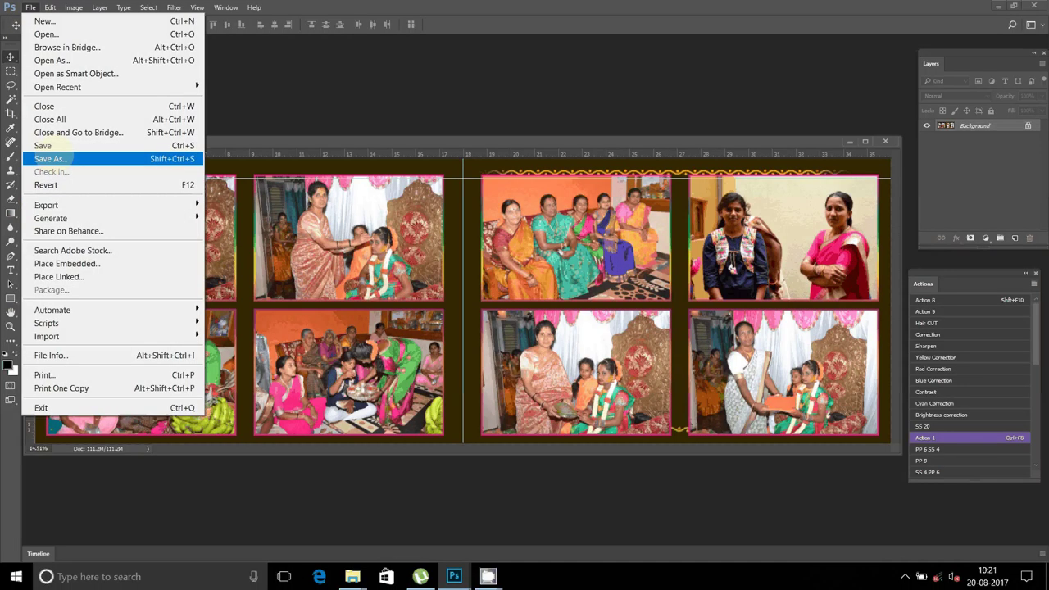
{"action": "left_click", "coordinate": [65, 158]}
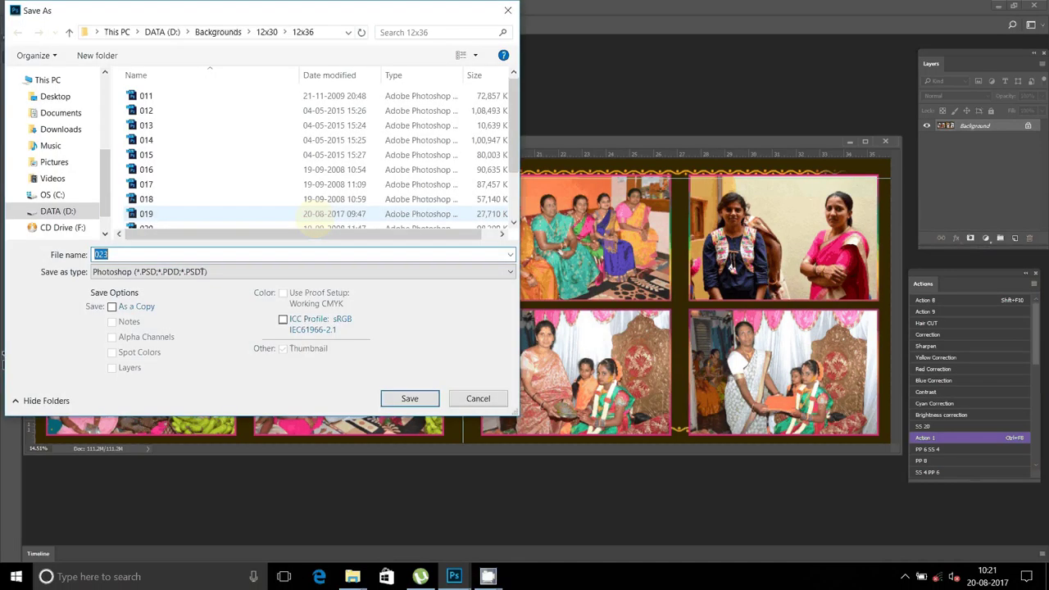
{"action": "mouse_move", "coordinate": [58, 155]}
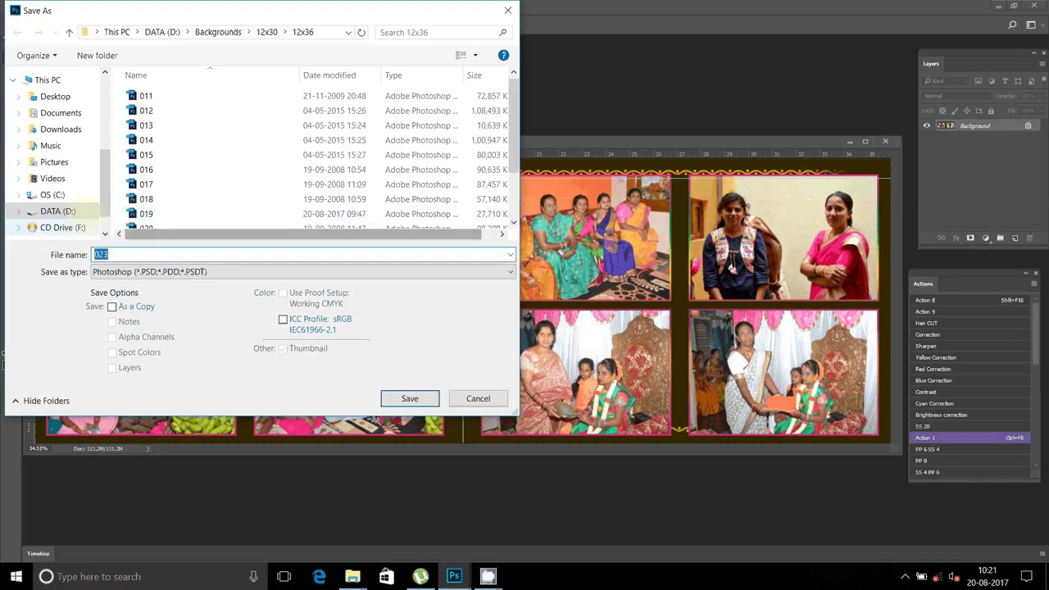
{"action": "left_click", "coordinate": [62, 211]}
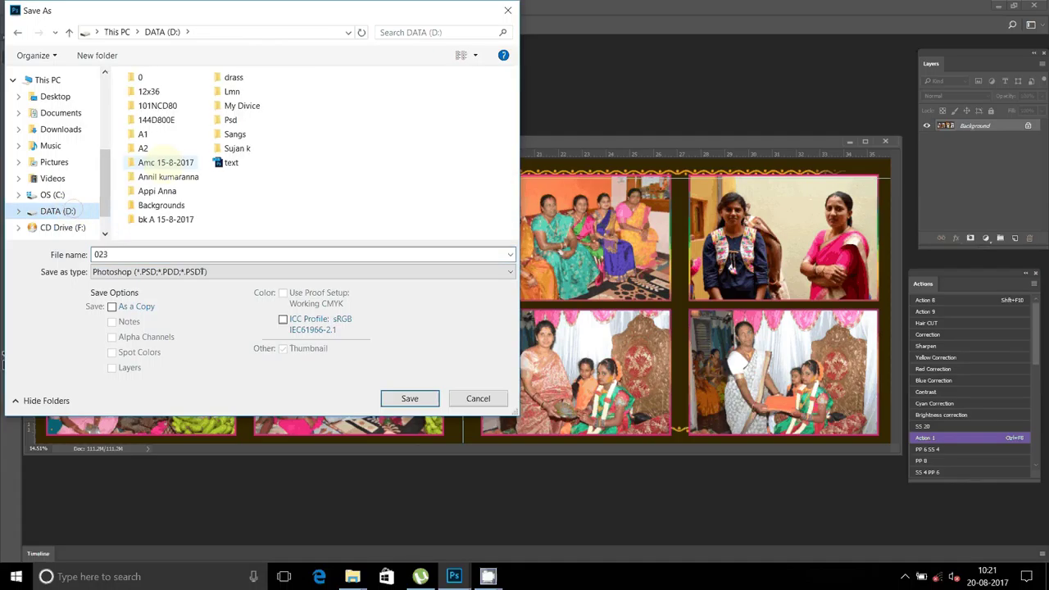
{"action": "left_click", "coordinate": [142, 148]}
{"action": "left_click", "coordinate": [426, 398]}
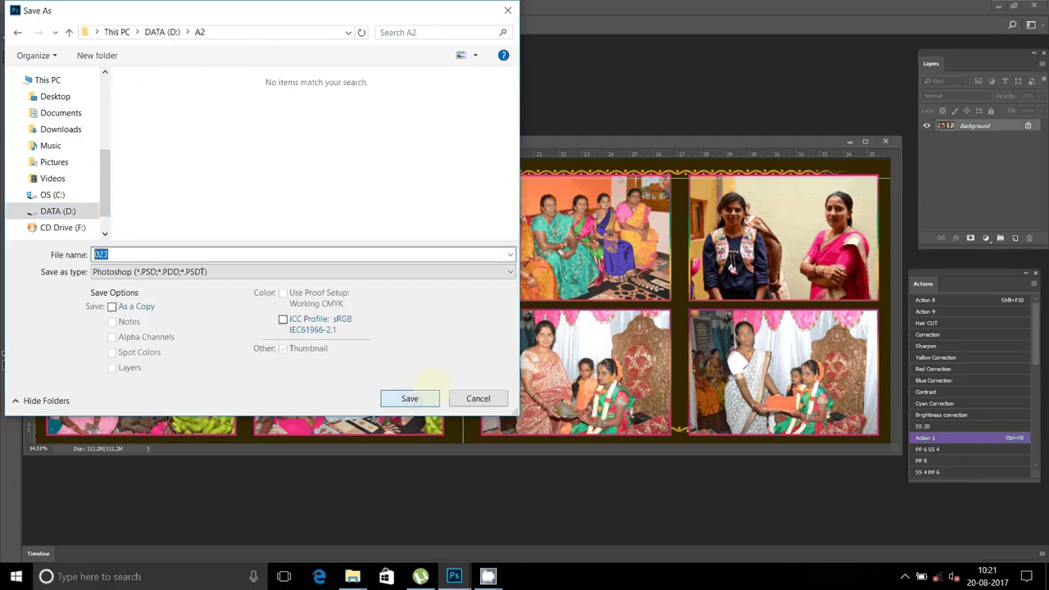
{"action": "left_click", "coordinate": [180, 273]}
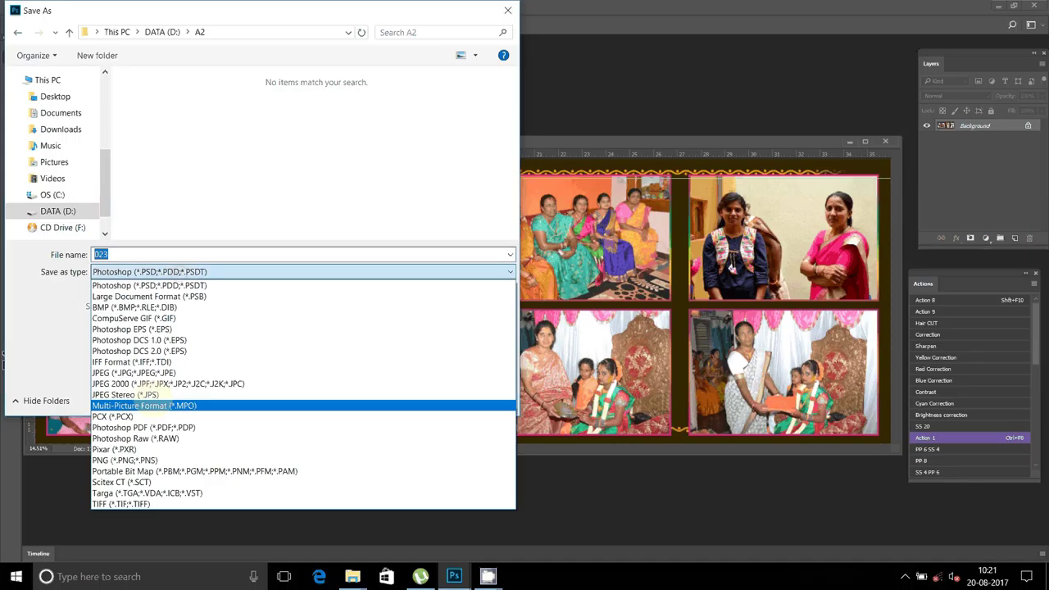
{"action": "left_click", "coordinate": [147, 373]}
Step: Name the file 13 and save it at Maximum JPEG quality
{"action": "double_click", "coordinate": [143, 254]}
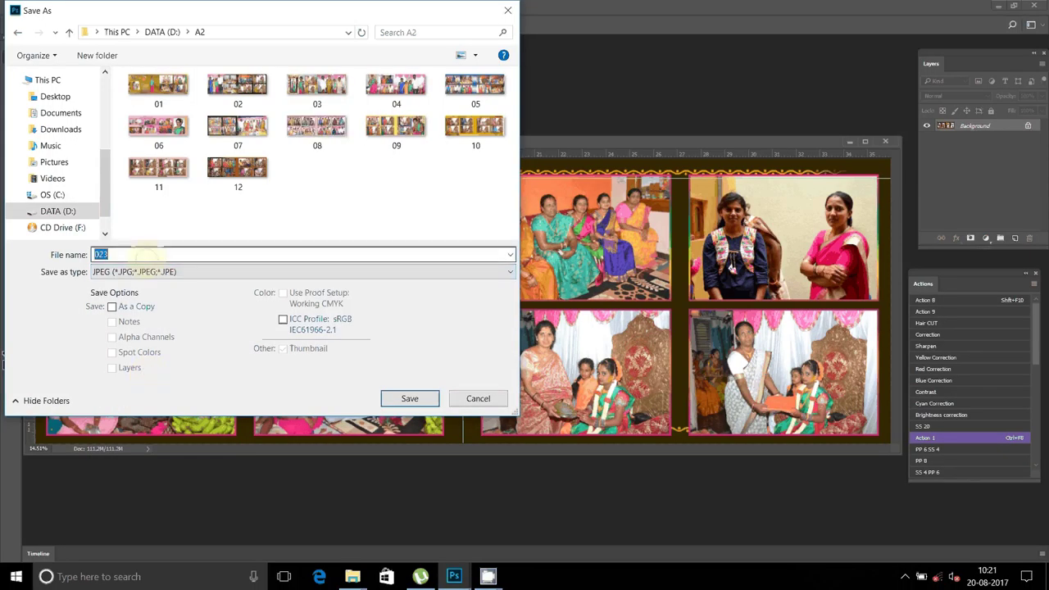
{"action": "type", "text": "13"}
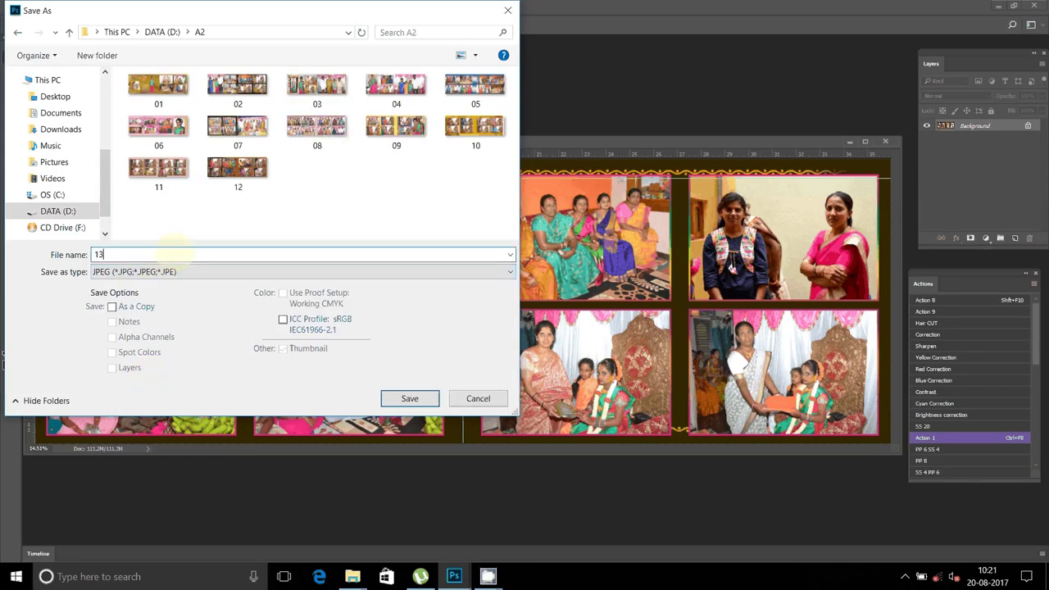
{"action": "left_click", "coordinate": [409, 398]}
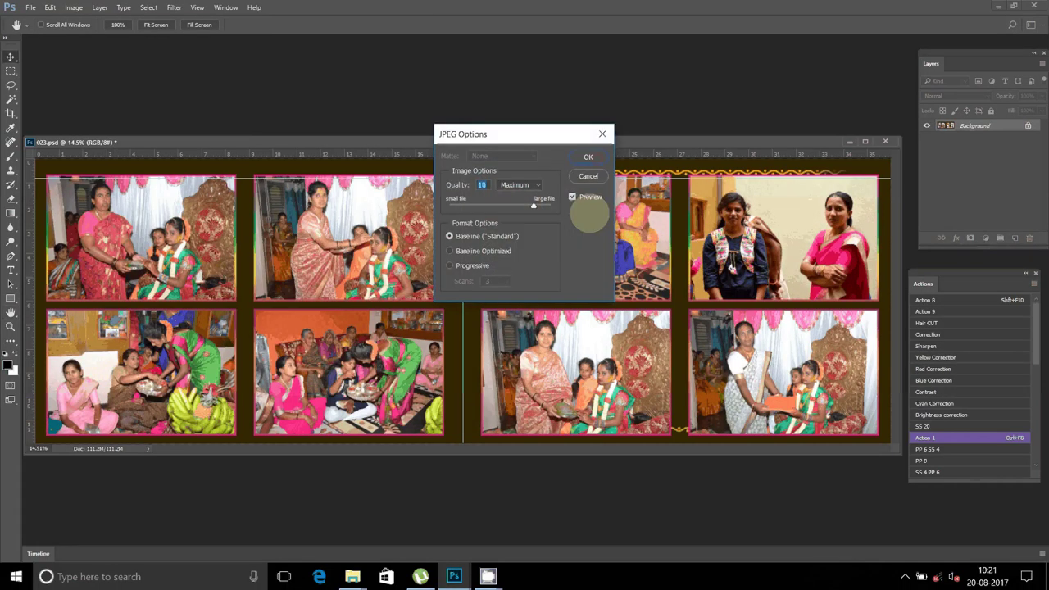
{"action": "left_click", "coordinate": [588, 157]}
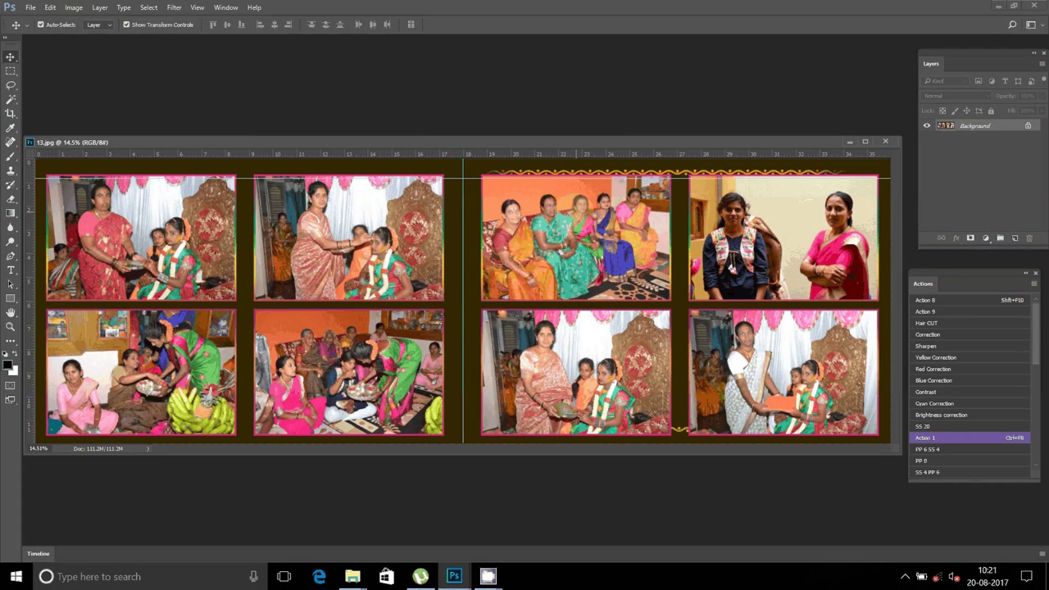